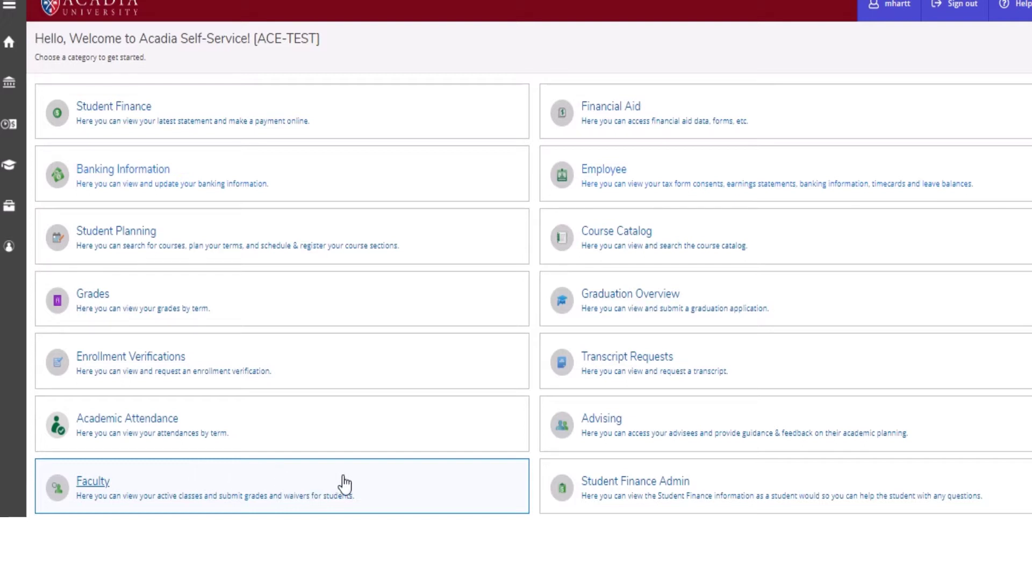
Open the BUSI-2223-FA01 Fundamentals of Finance 1 section in the Faculty area and check its deadline dates
click(101, 487)
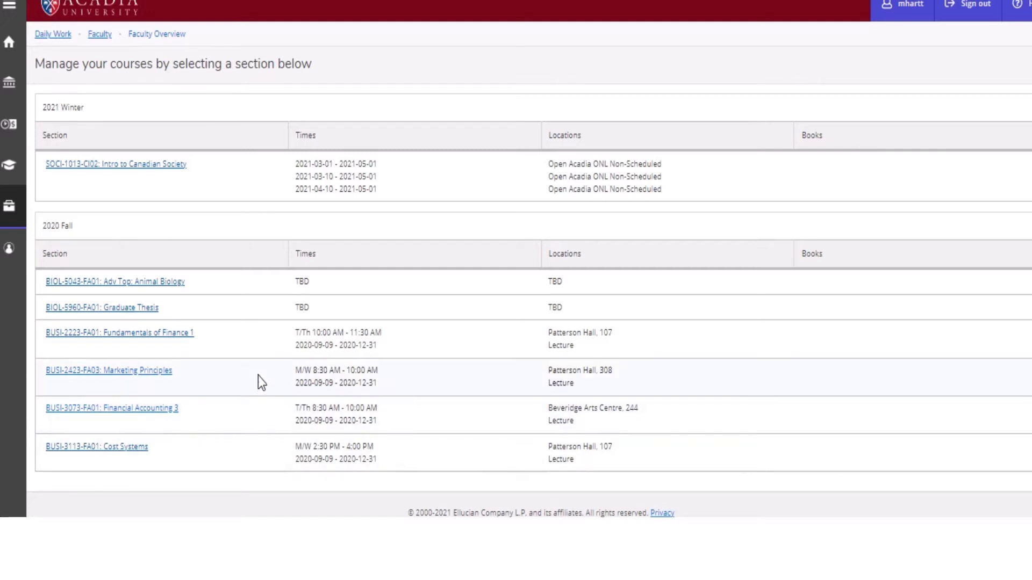
click(89, 341)
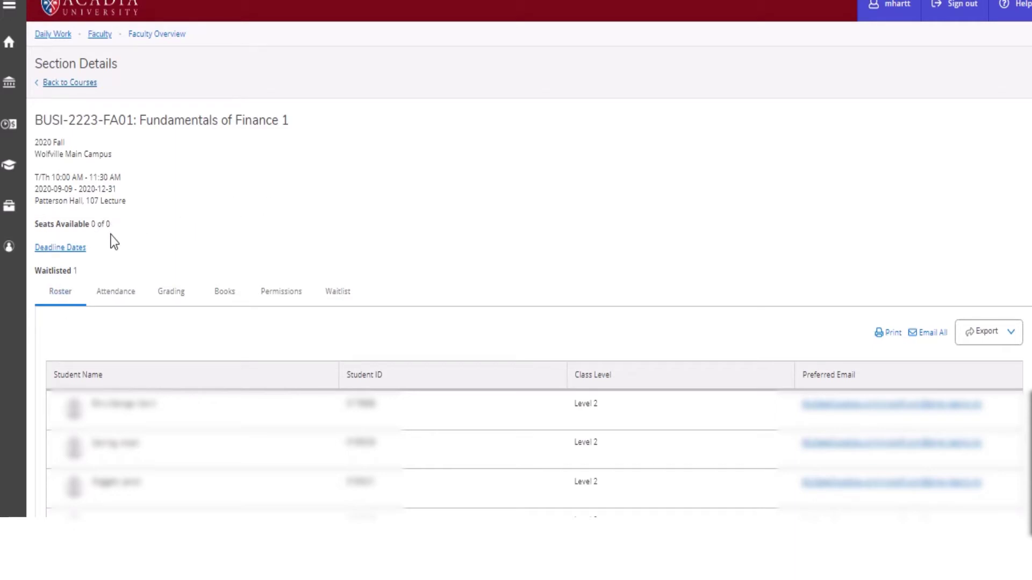
click(69, 251)
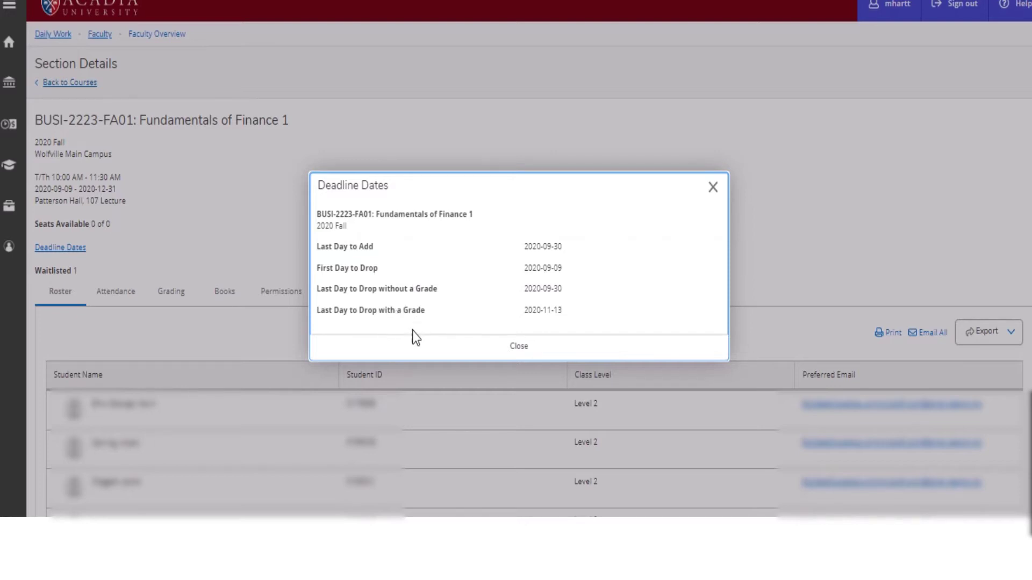
click(714, 188)
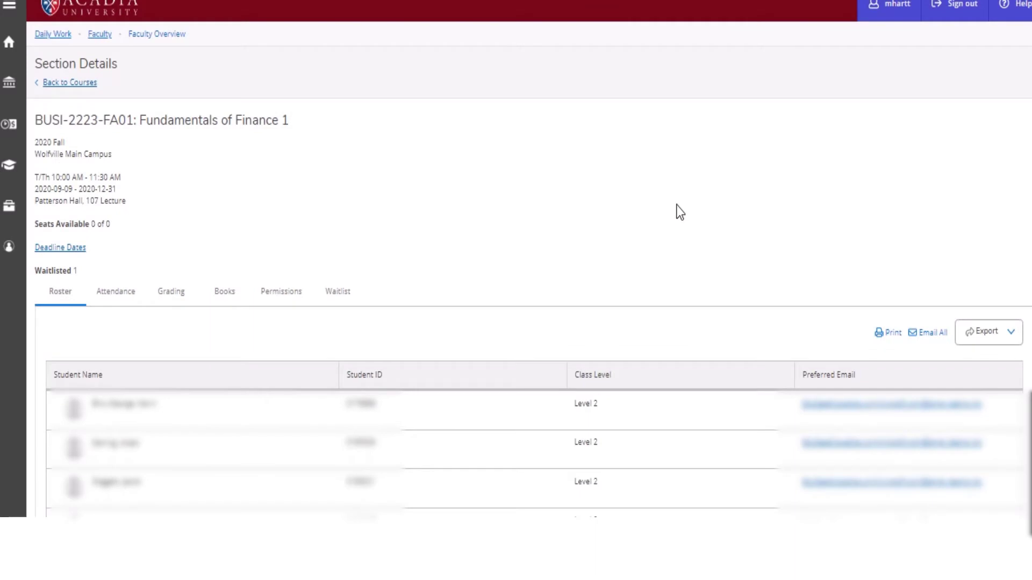
Open the final grade entry for the Fundamentals of Finance 1 section
click(170, 291)
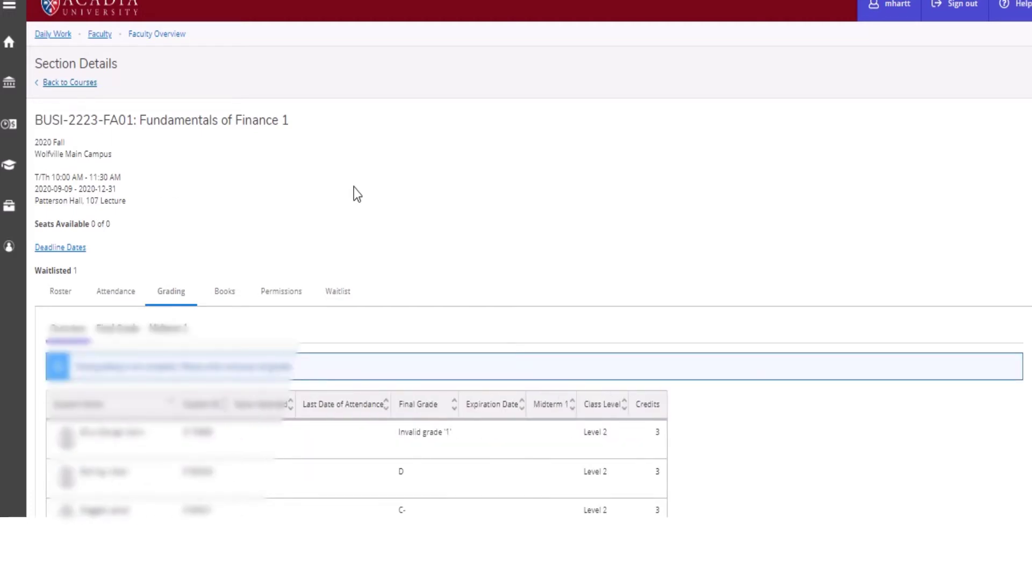
scroll(354, 187, down, 2)
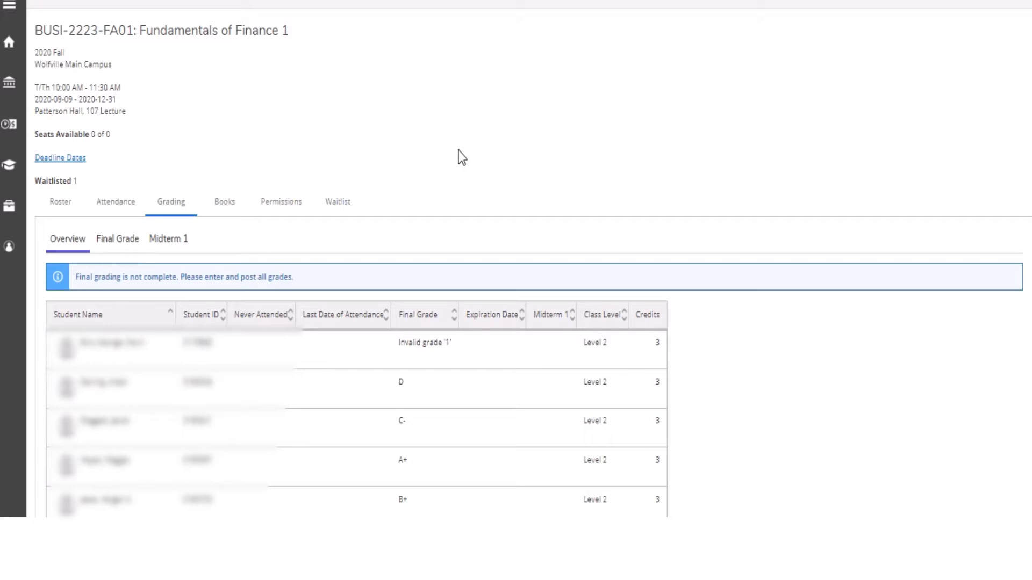
click(120, 242)
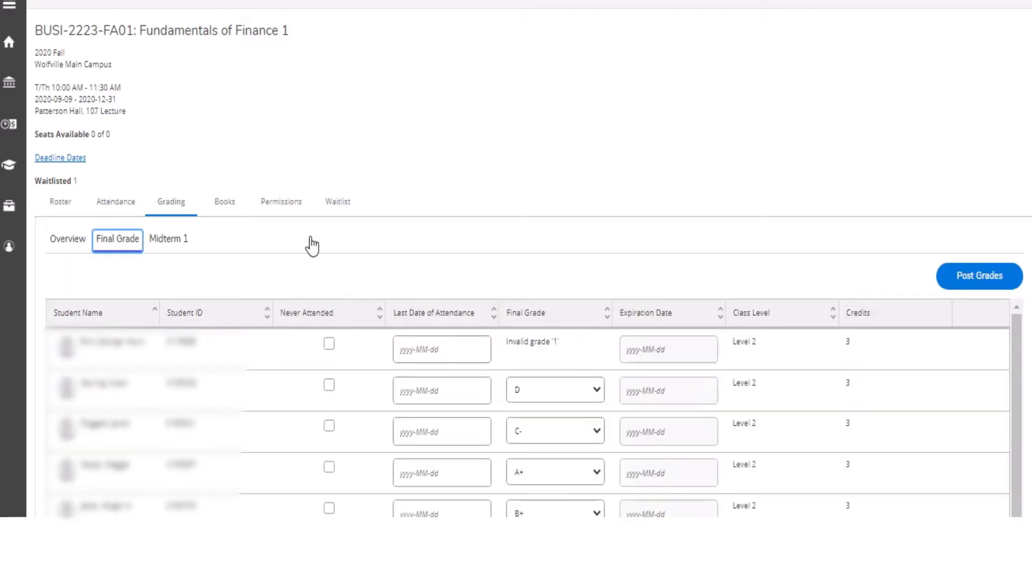
Set the final grade to A for the first three students in the list who have no grade selected
scroll(663, 198, down, 3)
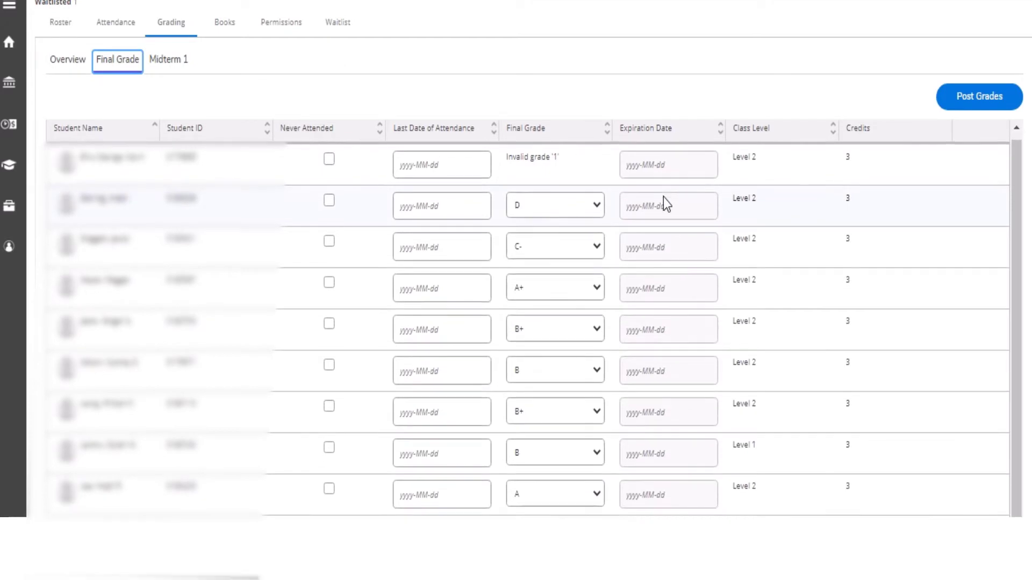
scroll(654, 199, down, 3)
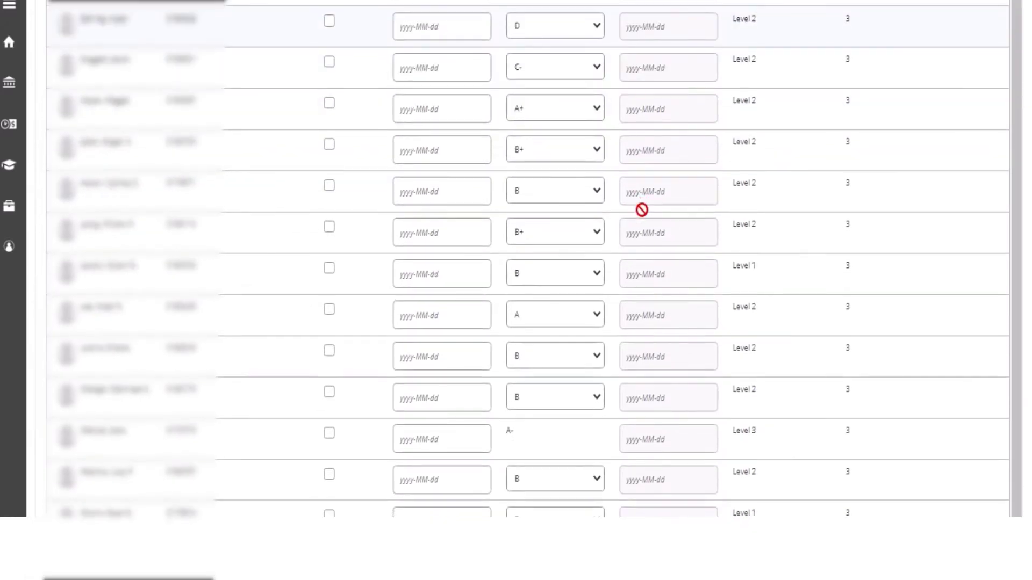
scroll(643, 212, down, 7)
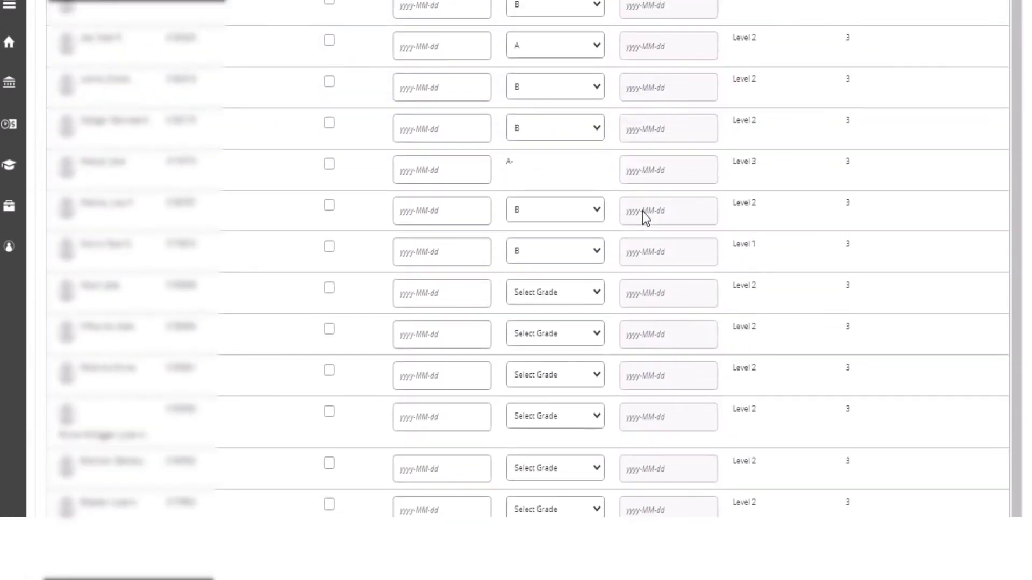
scroll(639, 206, up, 1)
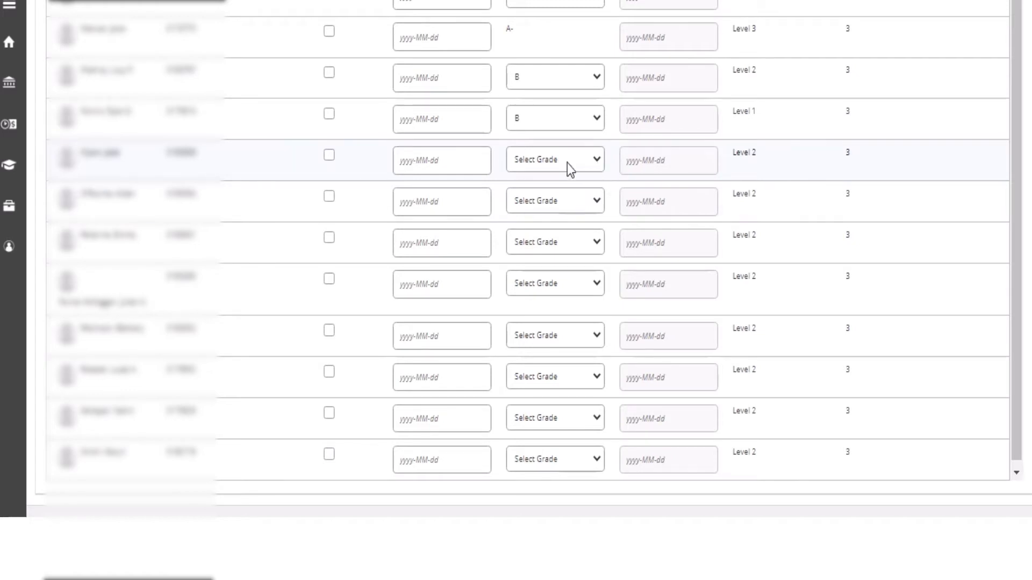
click(598, 159)
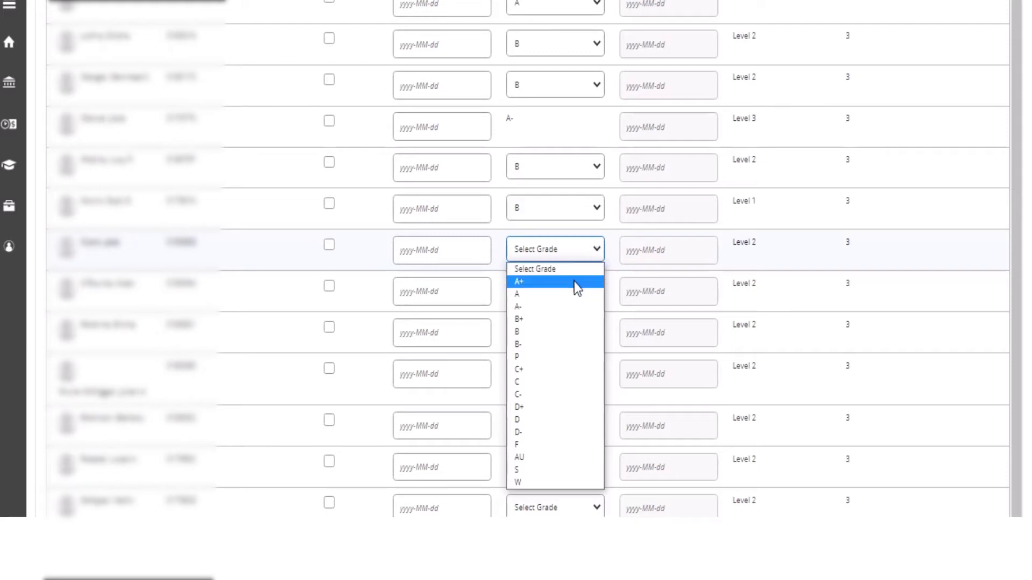
click(538, 298)
click(538, 296)
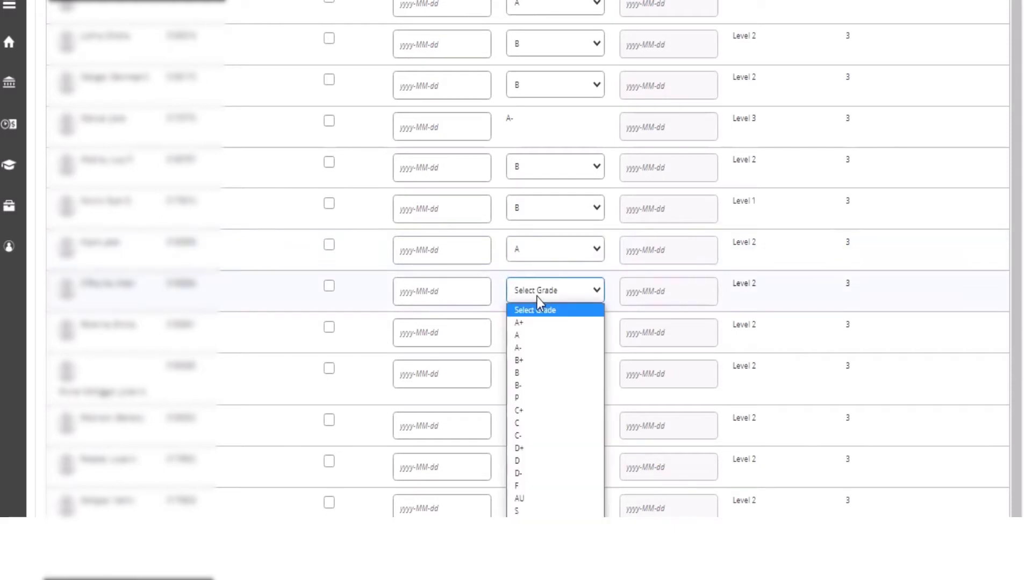
click(534, 333)
click(533, 333)
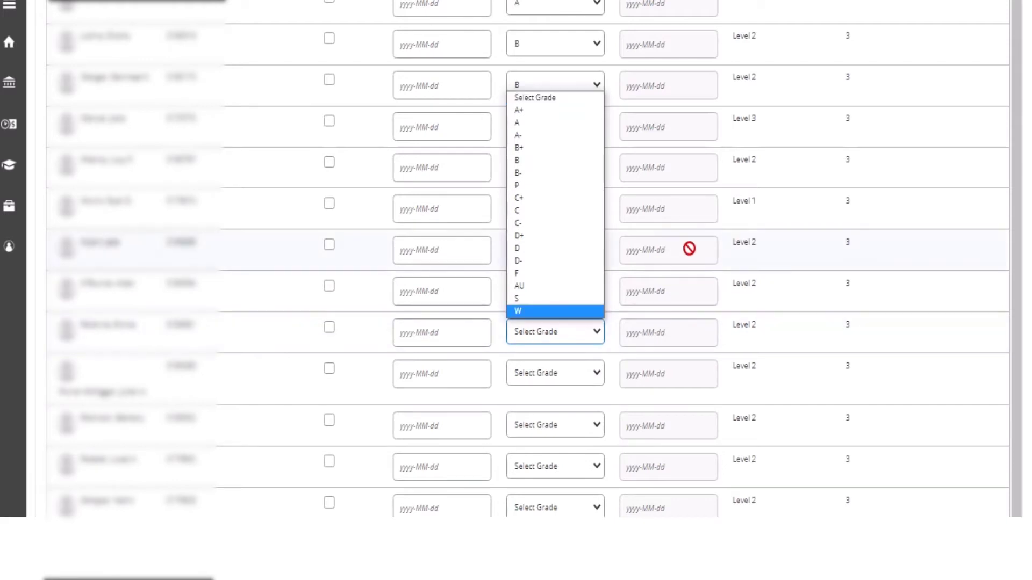
click(548, 123)
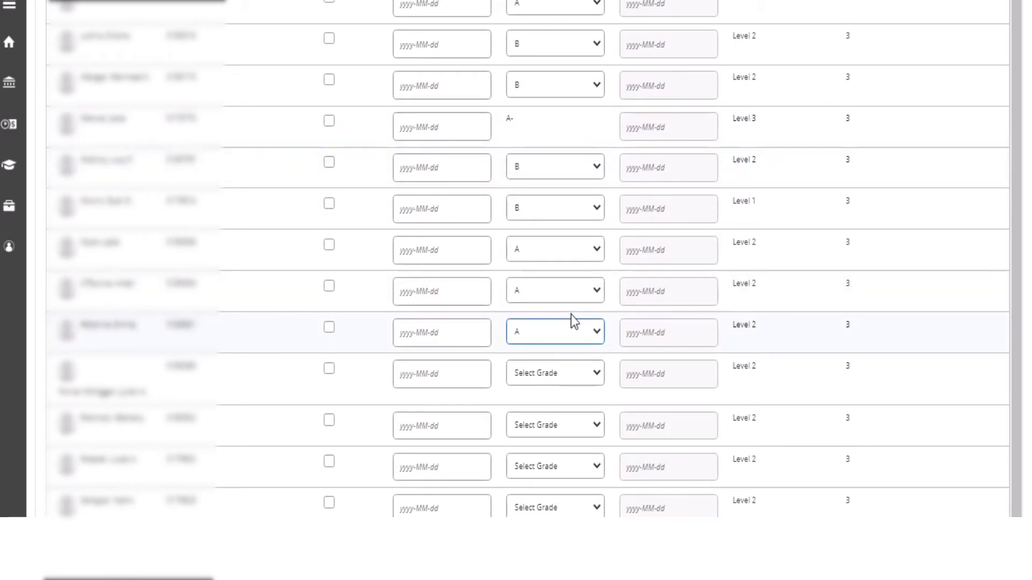
Look at the section's faculty permission categories and its active waitlist
scroll(685, 311, up, 10)
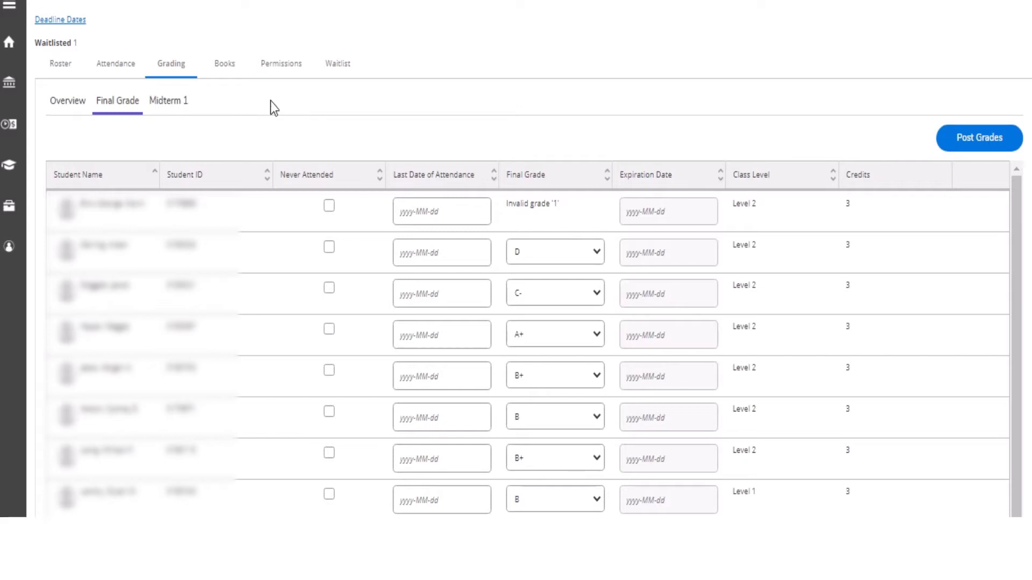
click(282, 64)
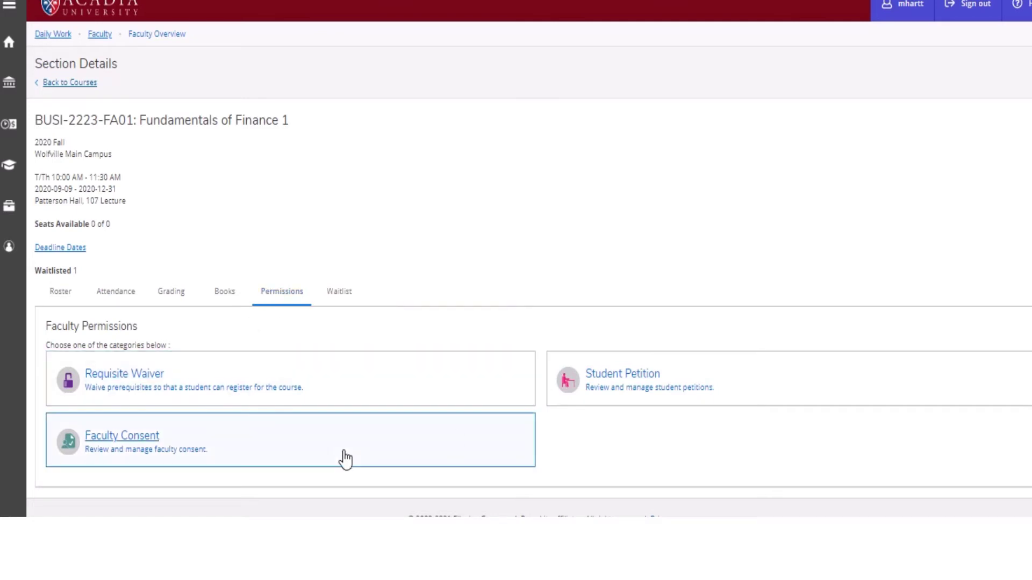
click(344, 295)
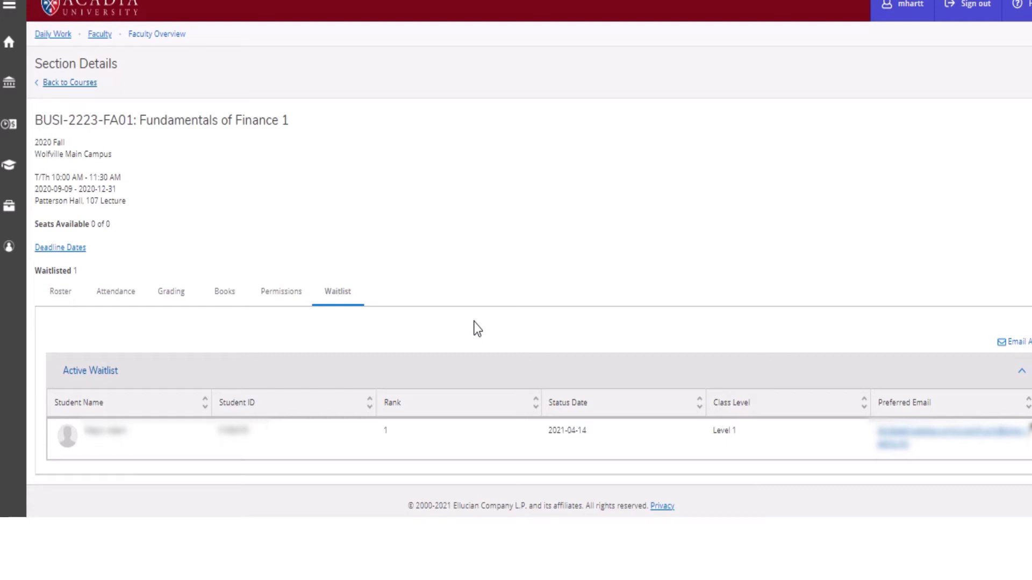
Leave the course section and open the details of the first advisee, in Bach. of Arts Economics, from the Advising area
click(82, 83)
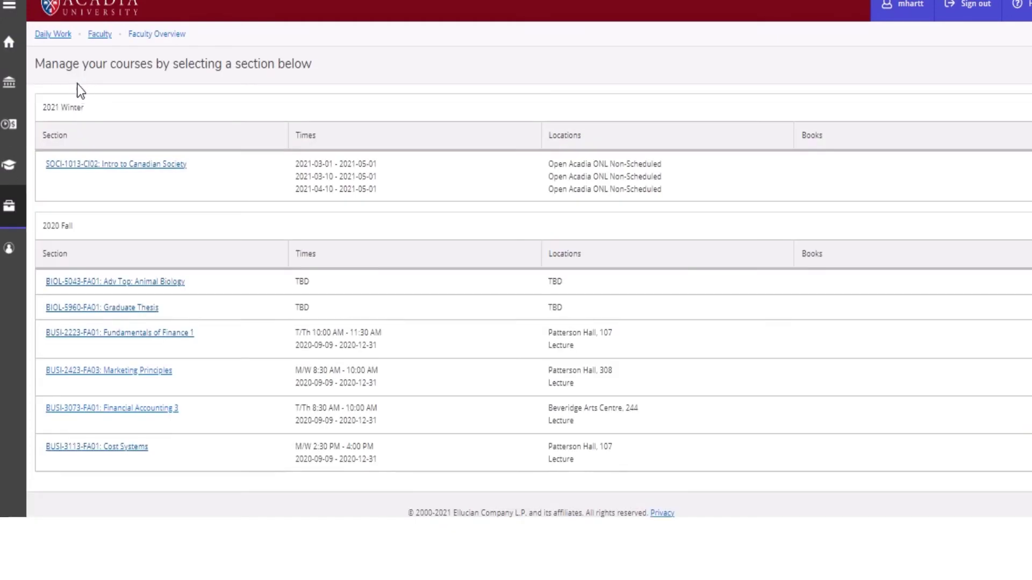
click(9, 42)
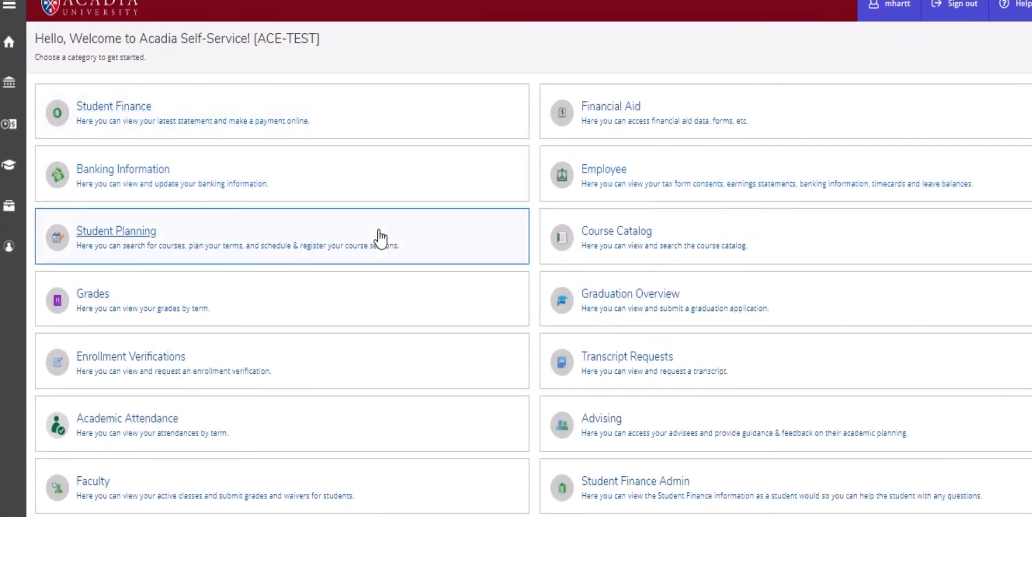
click(599, 429)
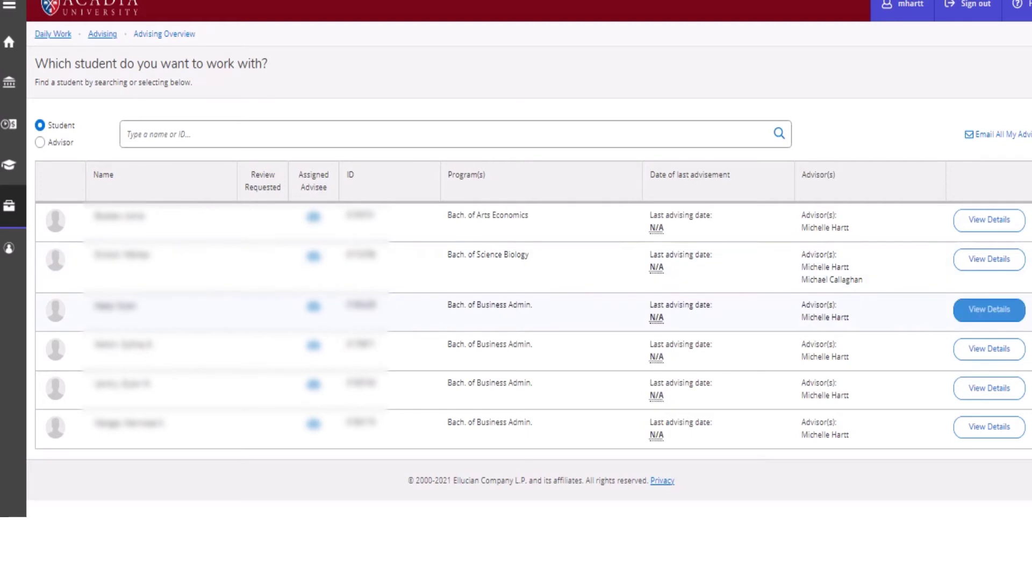
click(991, 220)
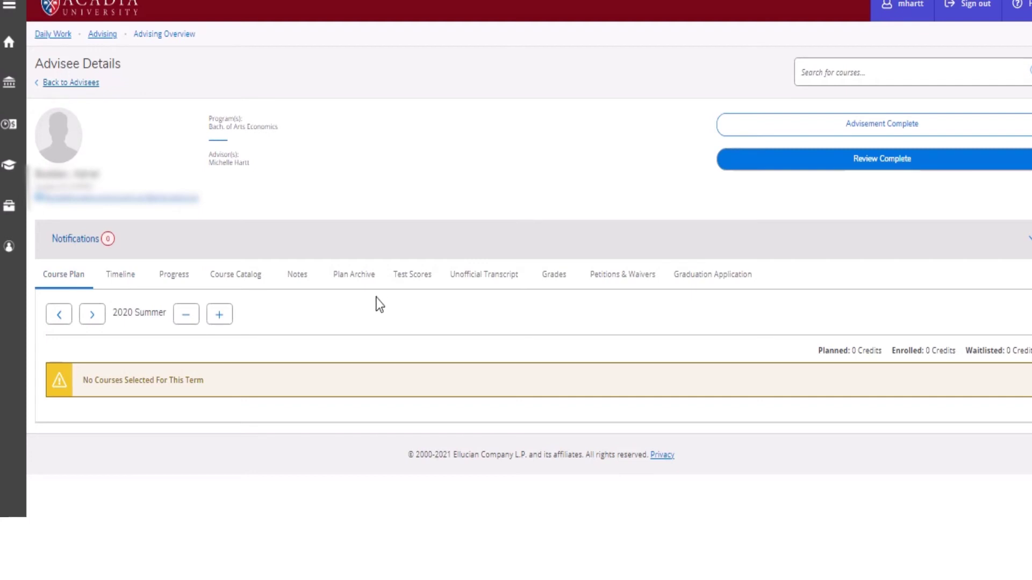
Go back to the 2019 Fall term in the advisee's course plan and review its courses
click(61, 321)
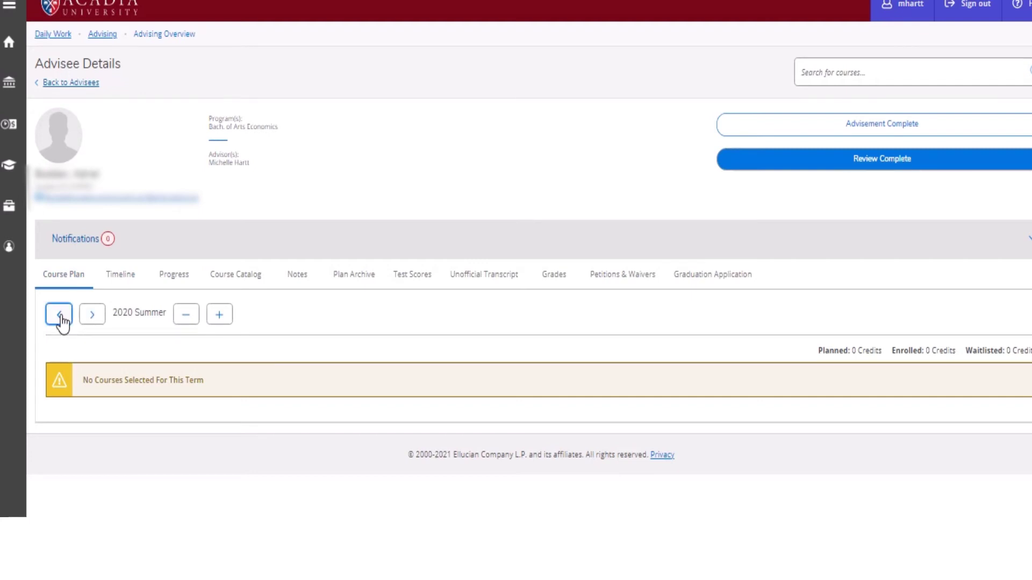
click(61, 320)
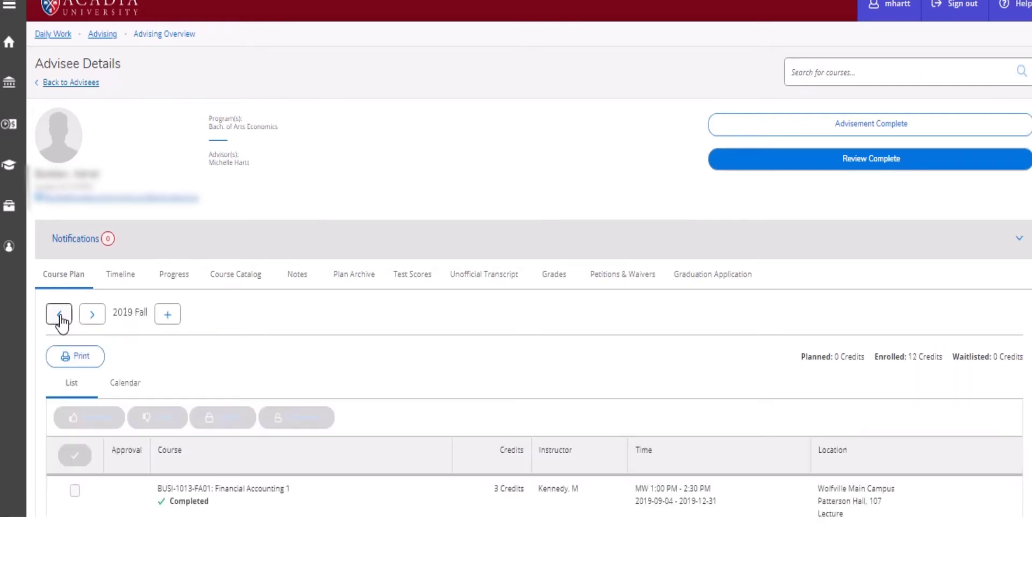
scroll(456, 324, down, 3)
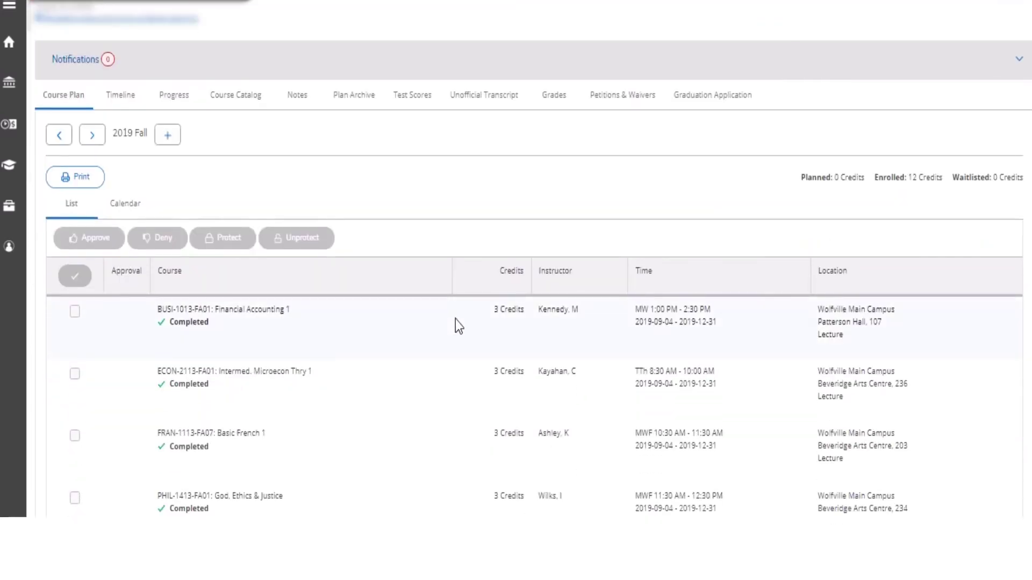
scroll(442, 370, down, 1)
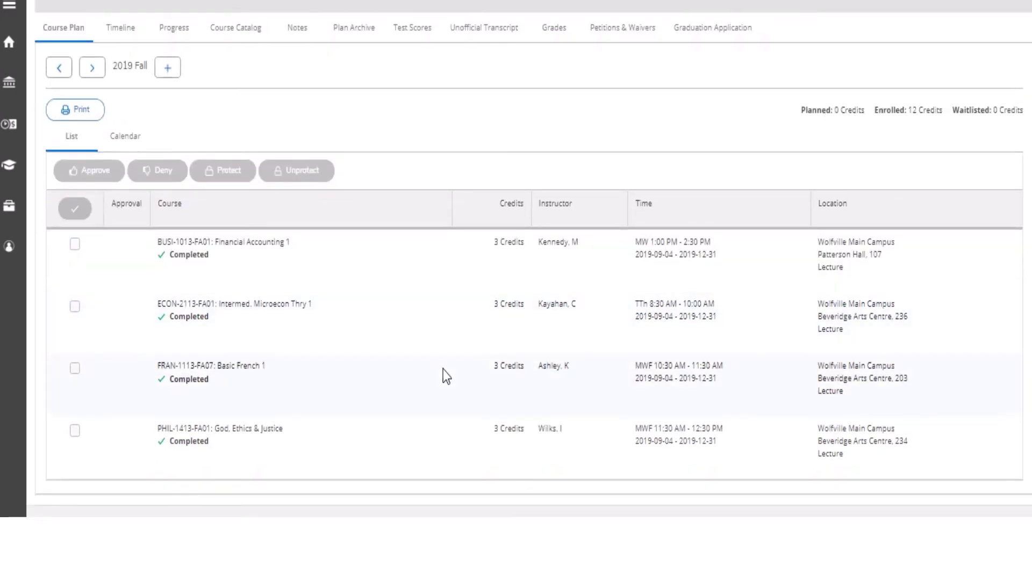
scroll(443, 370, up, 2)
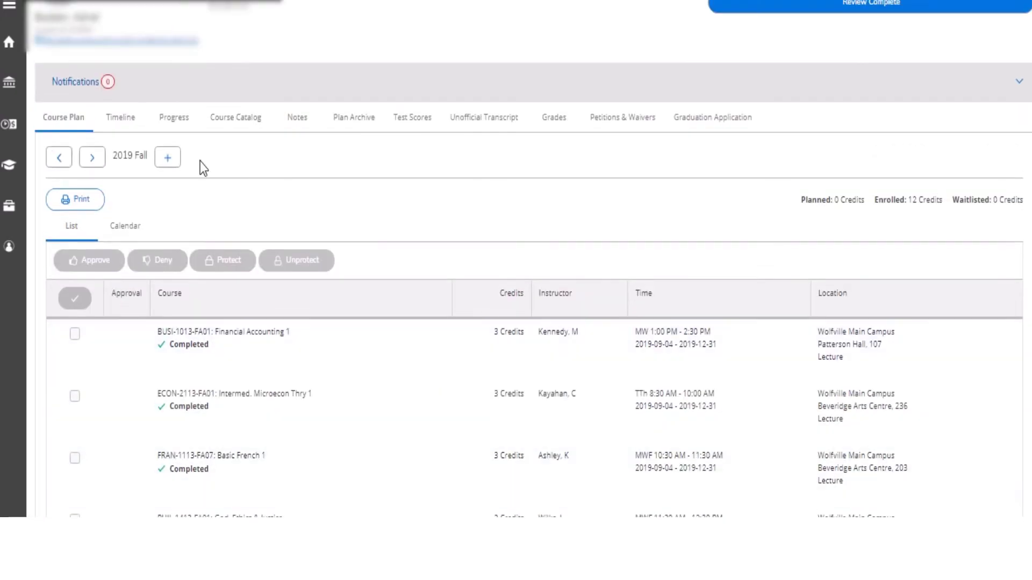
Review the advisee's planned and enrolled courses for 2020 Winter, moving forward through the terms to 2021 Winter
click(93, 158)
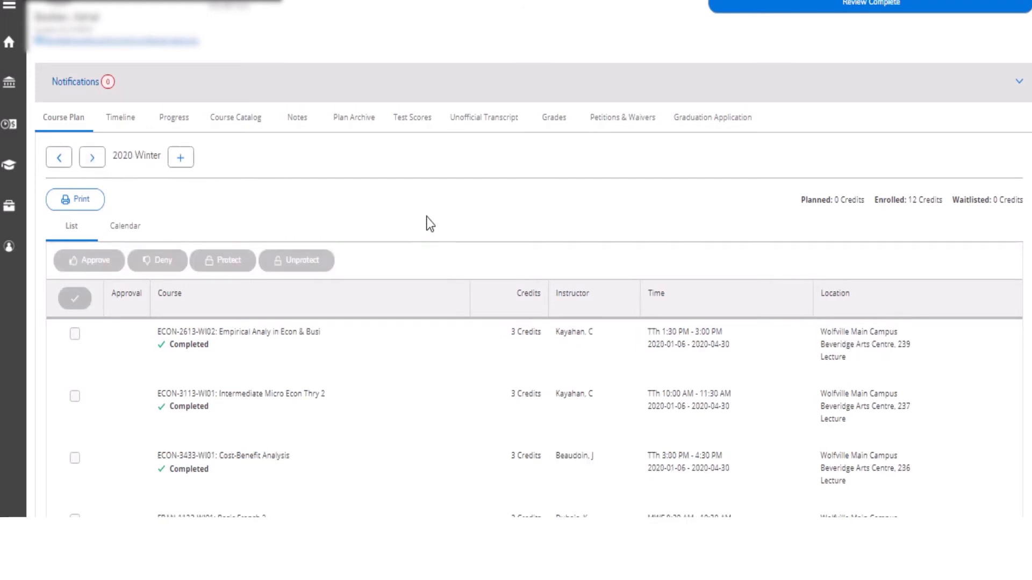
scroll(427, 217, down, 2)
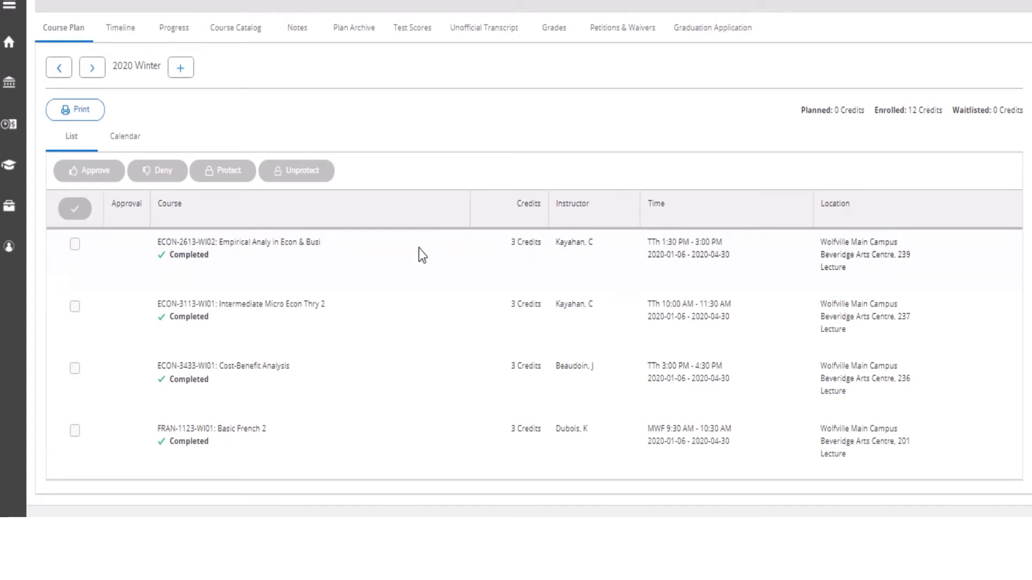
click(93, 69)
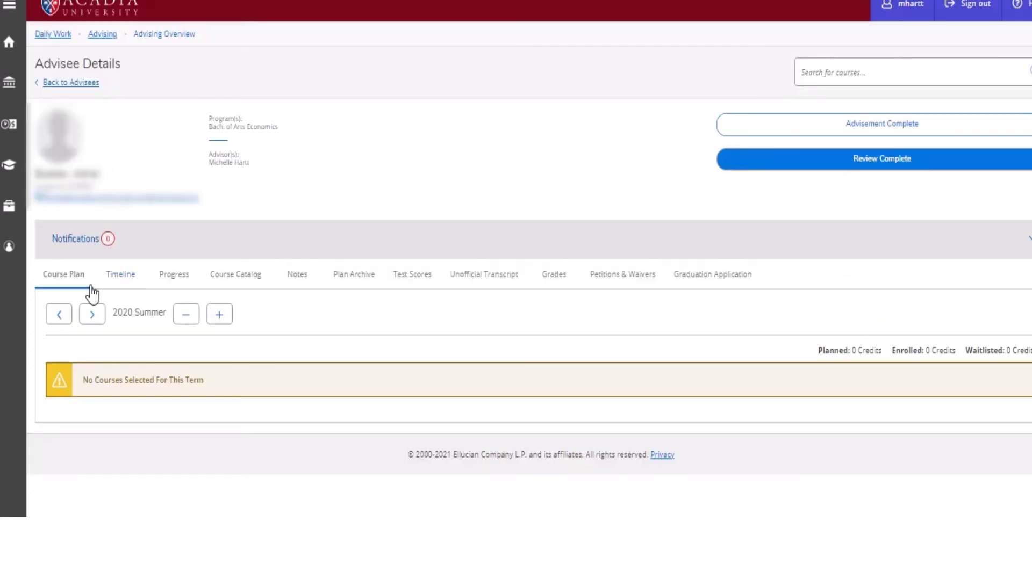
click(91, 316)
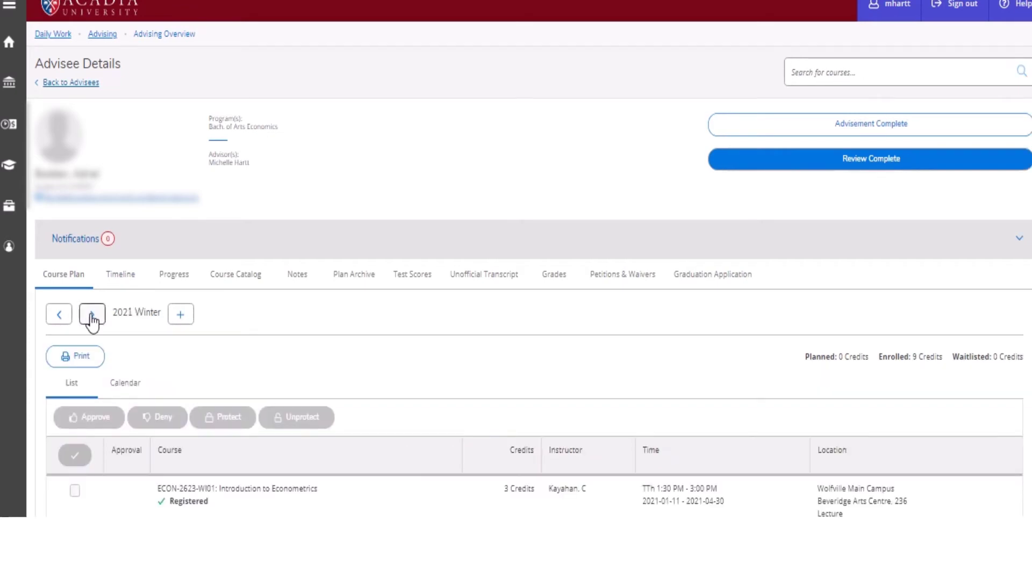
scroll(441, 327, down, 3)
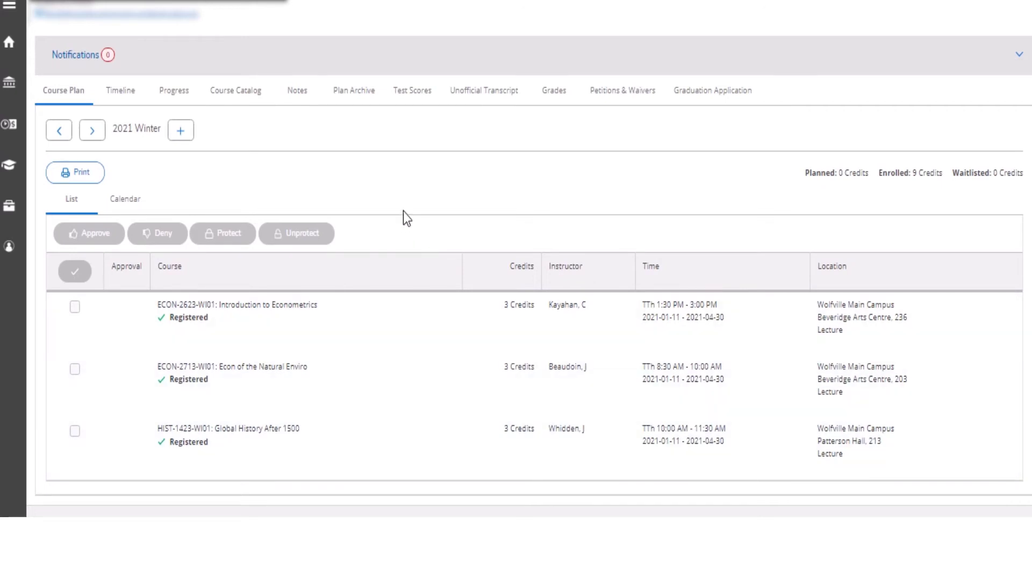
scroll(403, 212, up, 2)
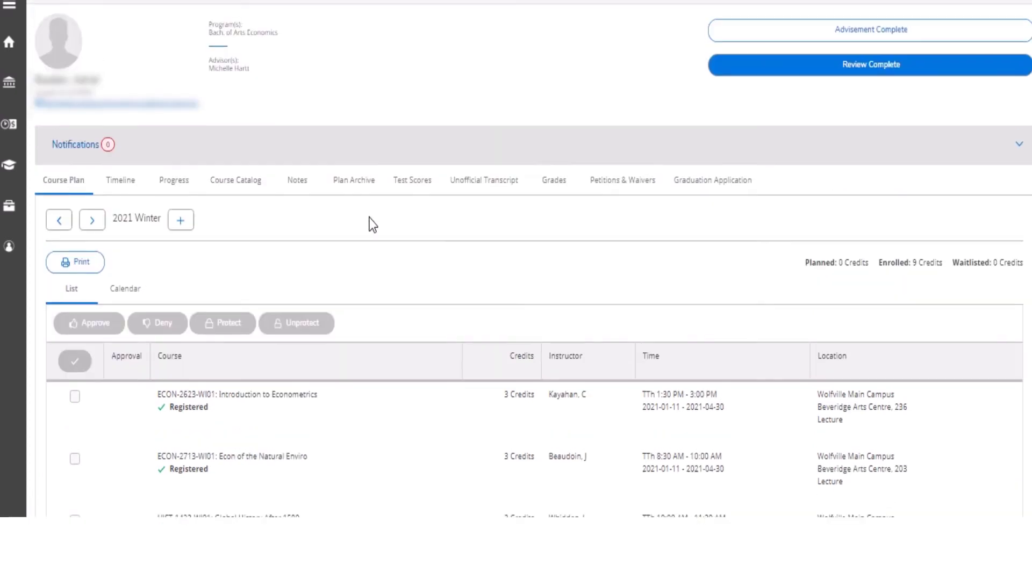
Open the advisee's timeline of terms and go back to 2020 Winter to review its courses and grades
click(123, 186)
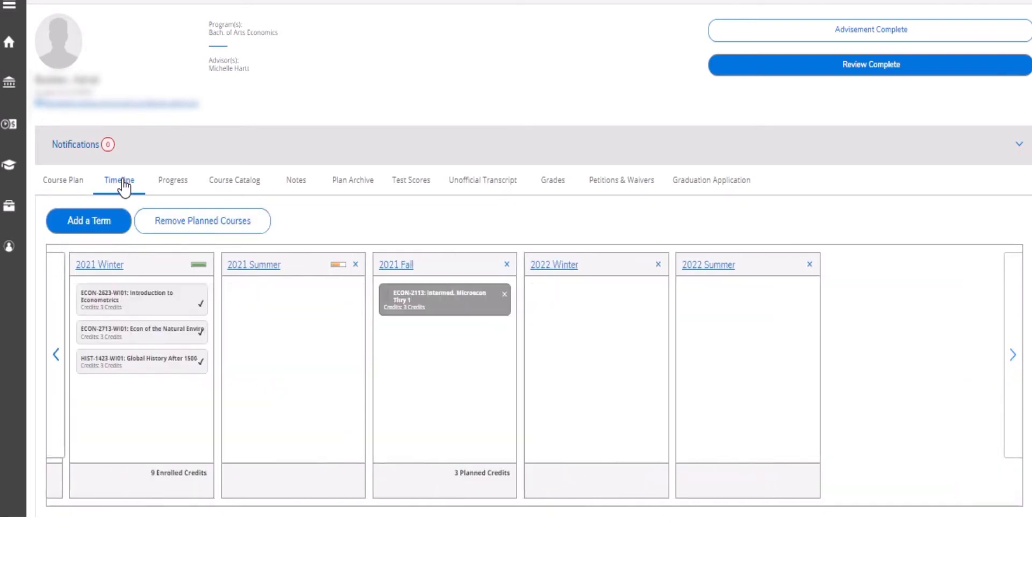
click(57, 356)
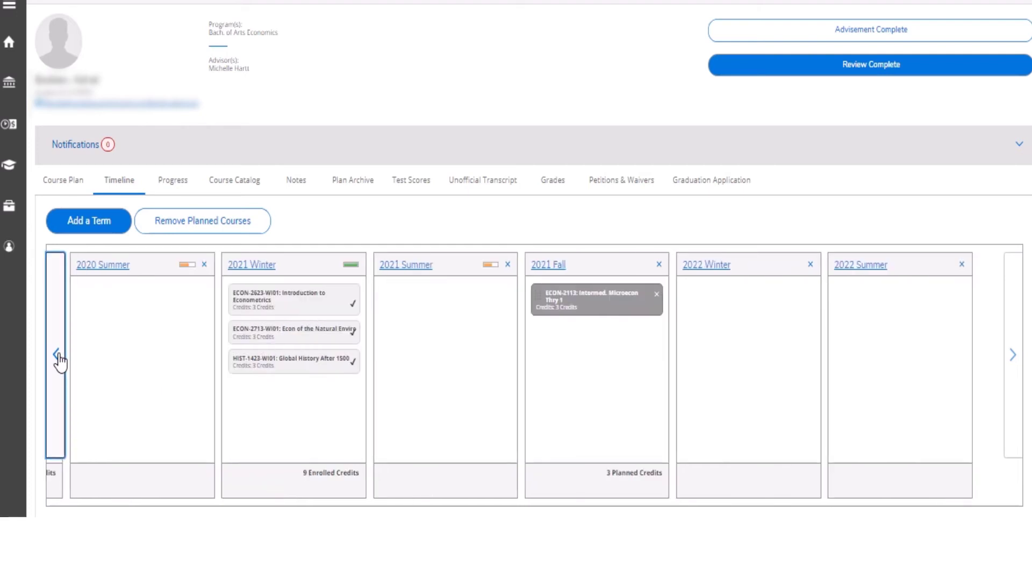
click(57, 356)
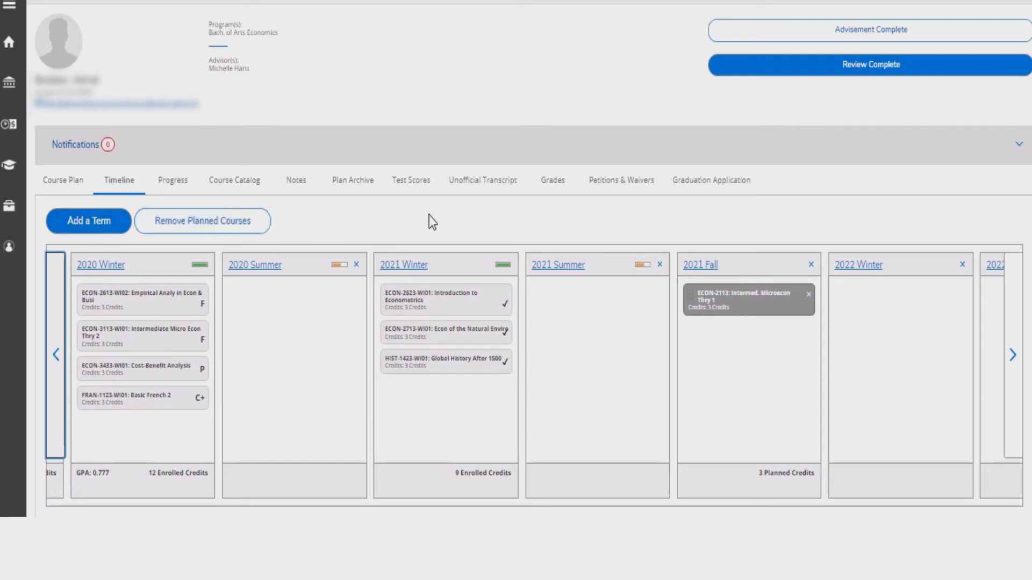
Open the advisee's progress for Bach. of Arts Economics and examine the GPA, degree and total credits summary
click(173, 181)
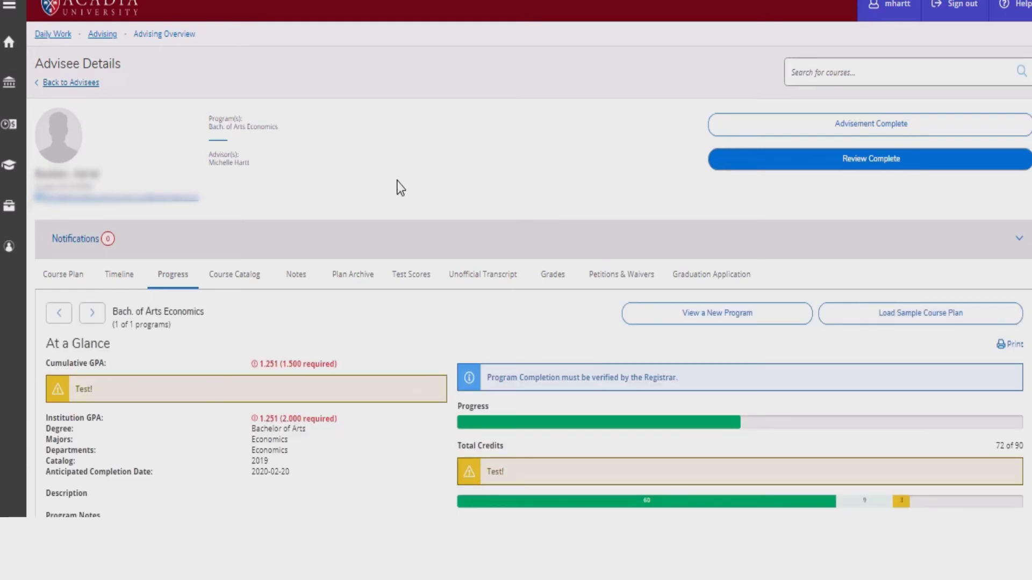
scroll(397, 183, down, 2)
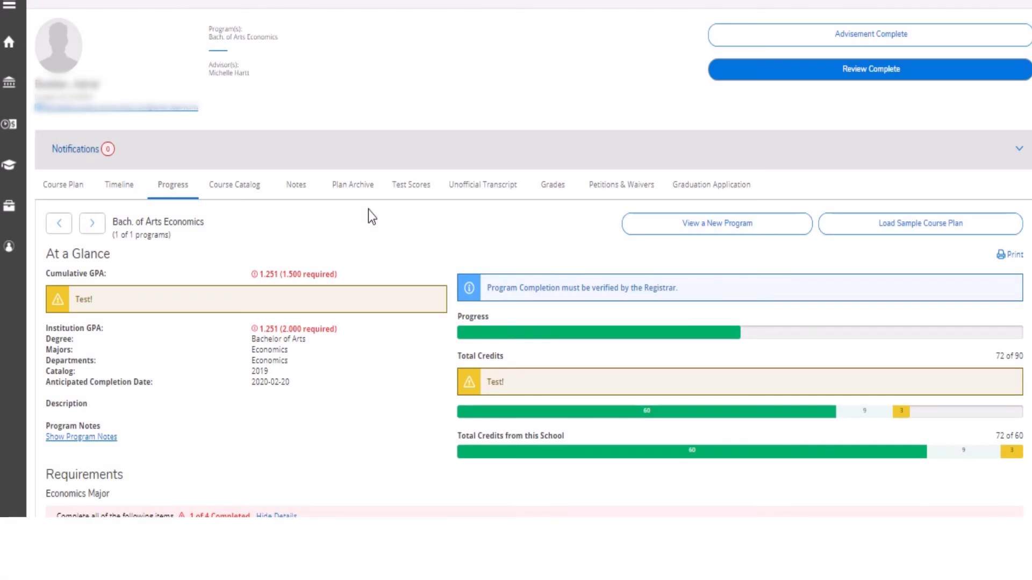
scroll(369, 209, down, 4)
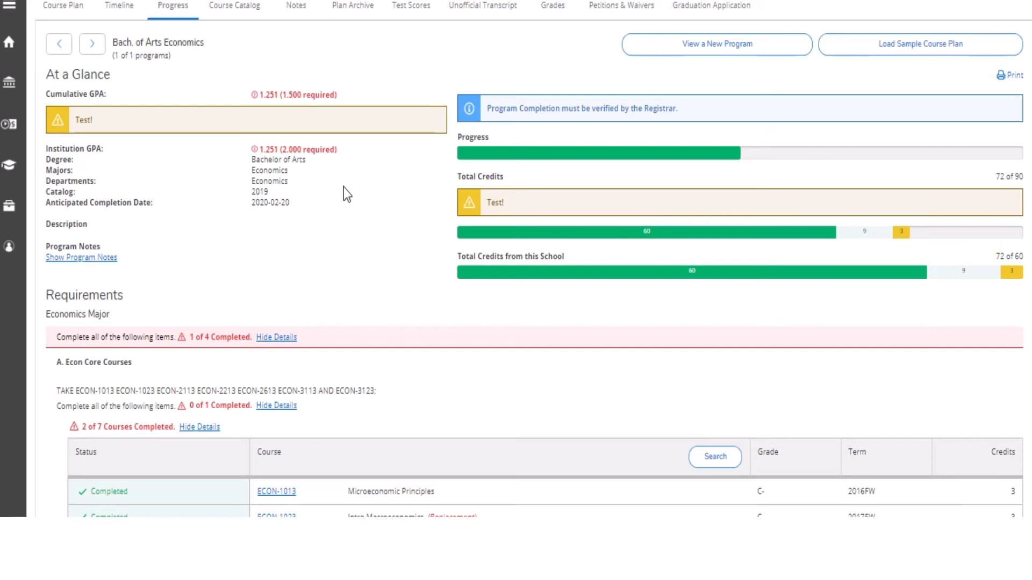
Examine the course statuses under the Economics Major requirements, covering Econ Core Courses and 12h 3000/4000 Econ, and return to the start of the advisee details
scroll(344, 190, down, 2)
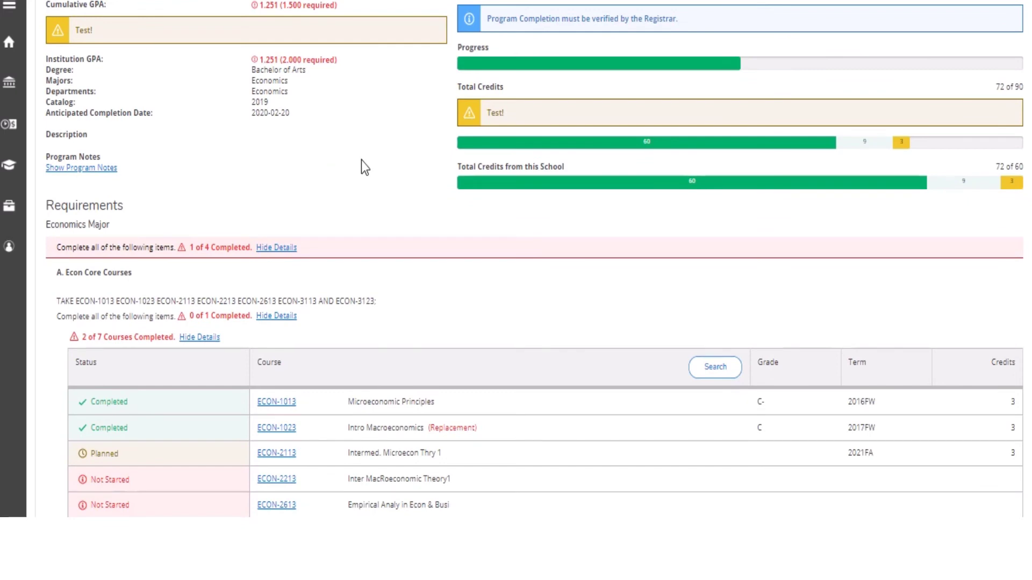
scroll(361, 161, down, 2)
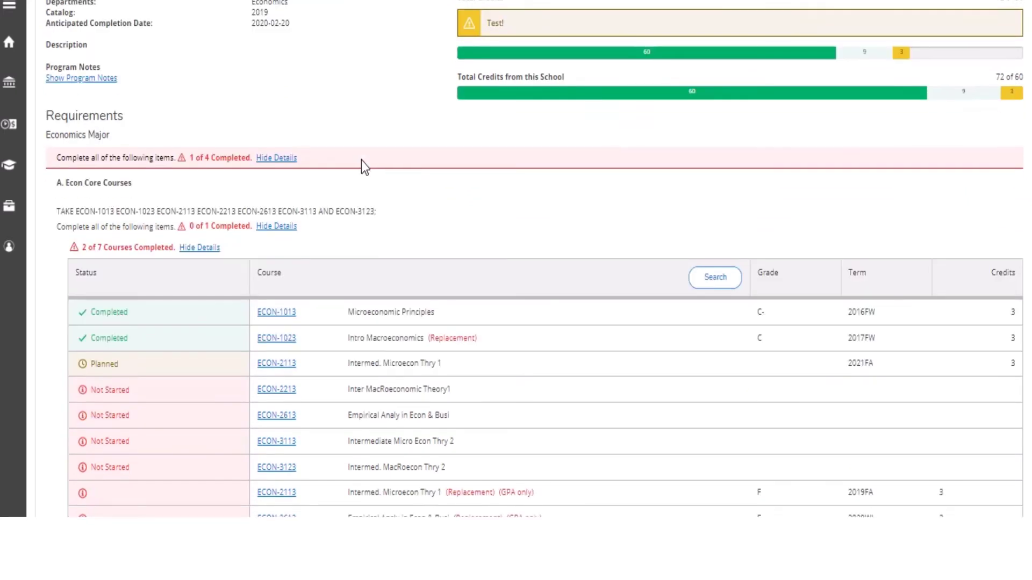
scroll(361, 160, down, 2)
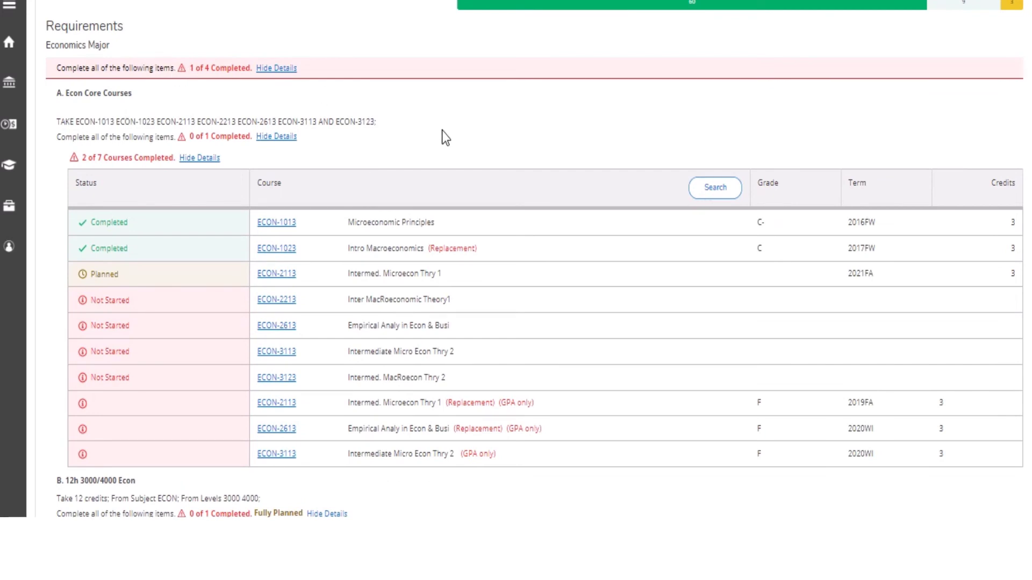
scroll(441, 131, down, 2)
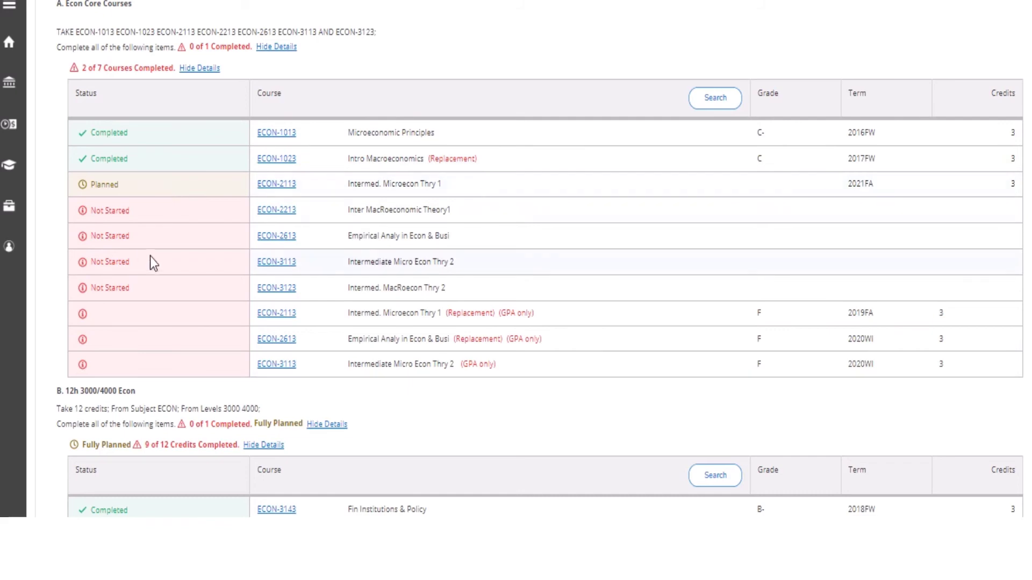
scroll(208, 323, down, 5)
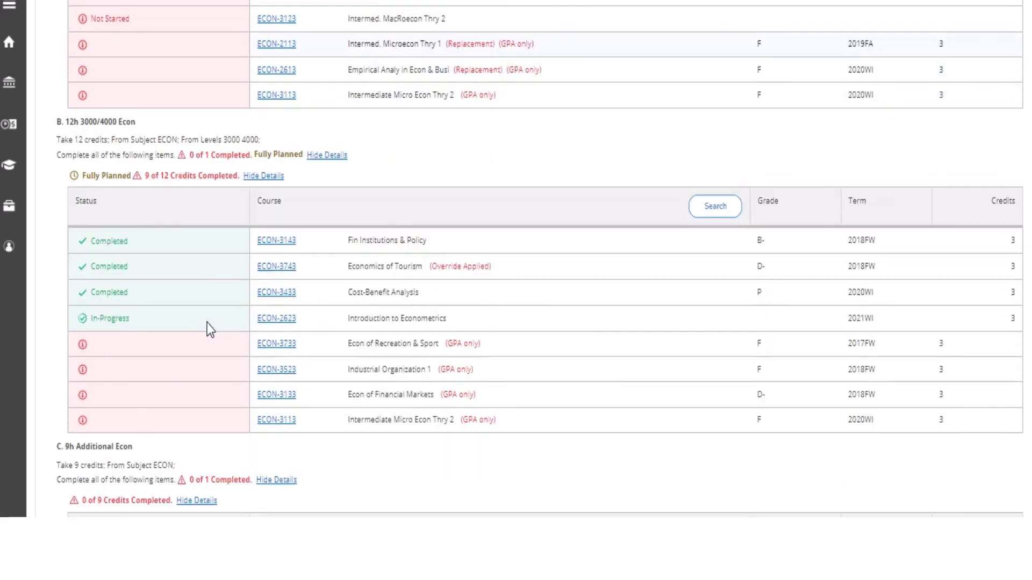
scroll(208, 324, up, 7)
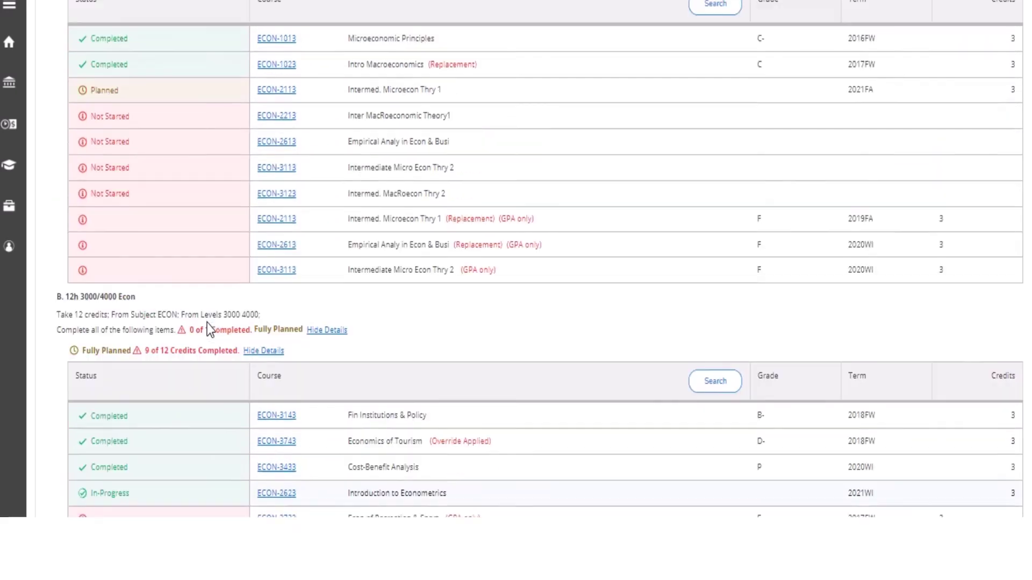
scroll(208, 323, up, 7)
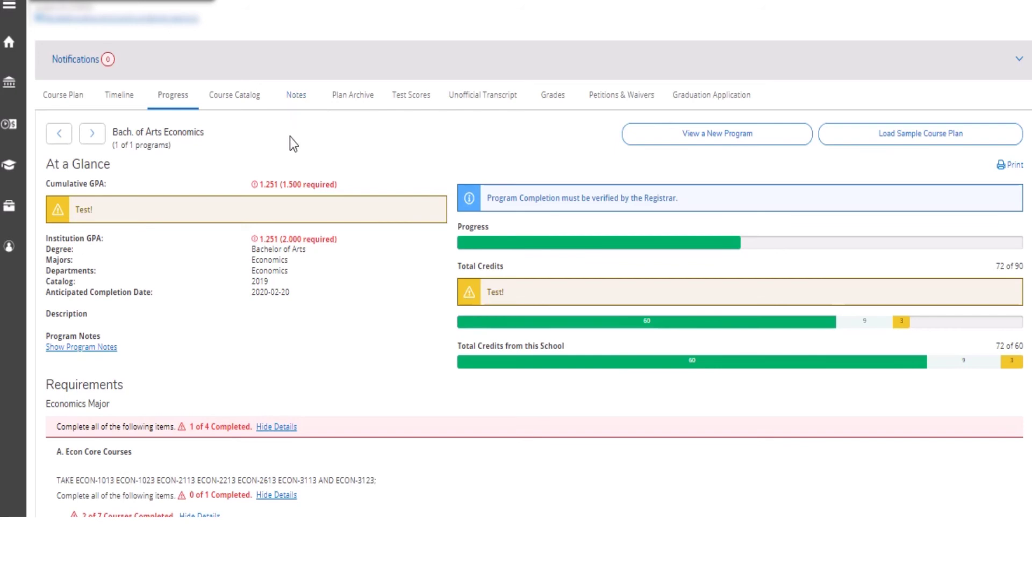
scroll(290, 137, up, 4)
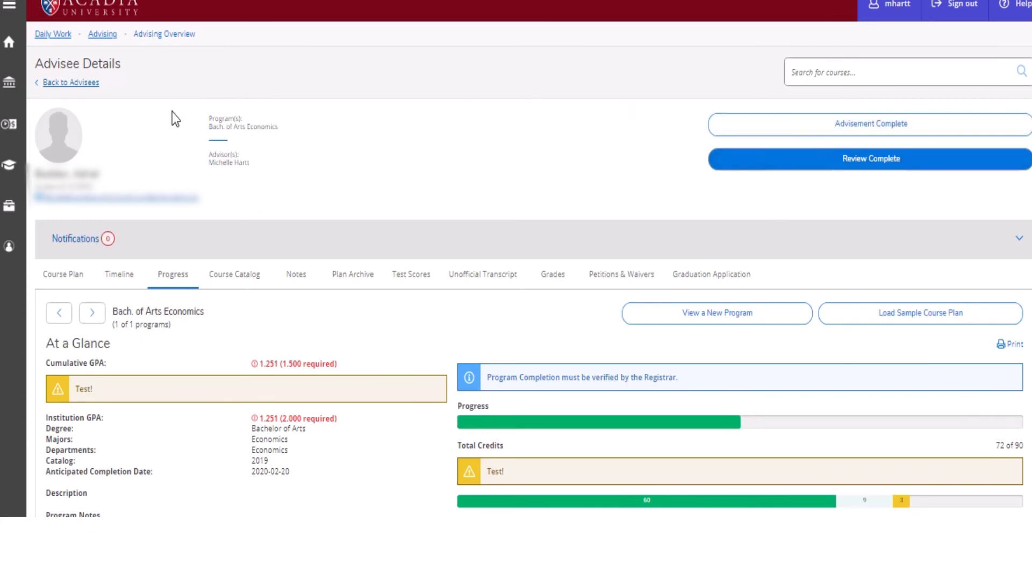
Leave the advisee's details, open the Course Catalog from the home page and list the Business Administration courses
click(74, 84)
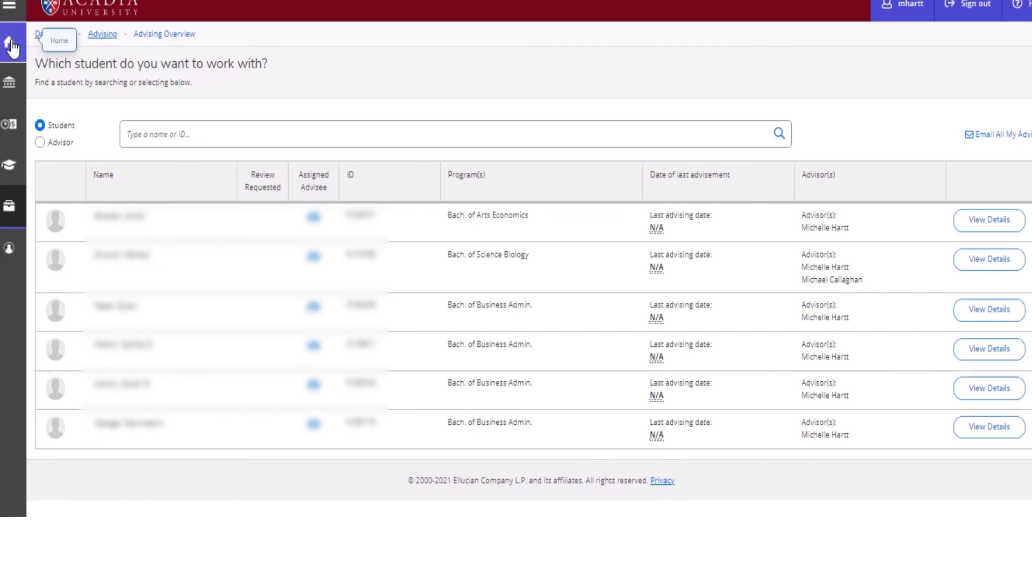
click(12, 47)
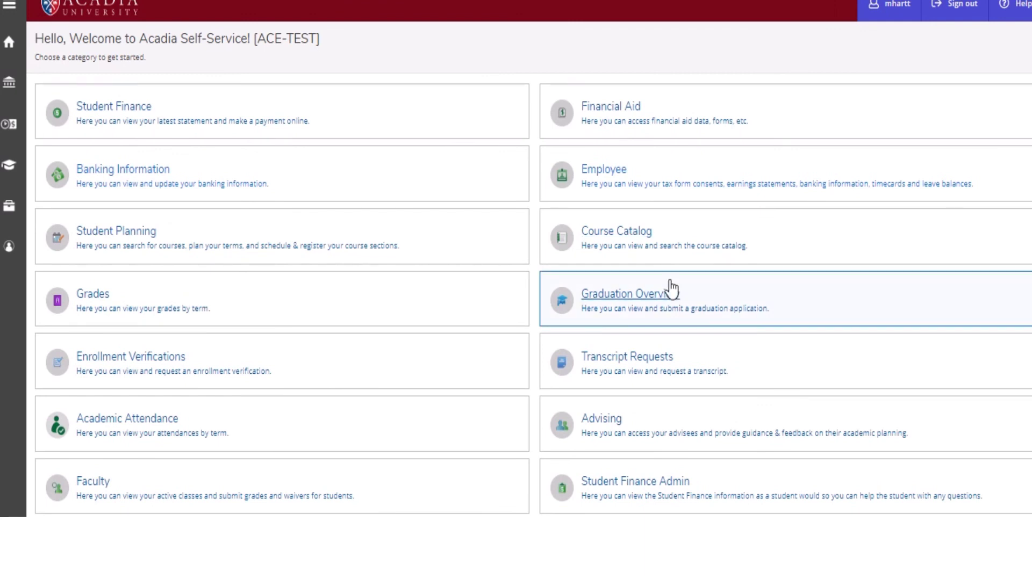
click(623, 238)
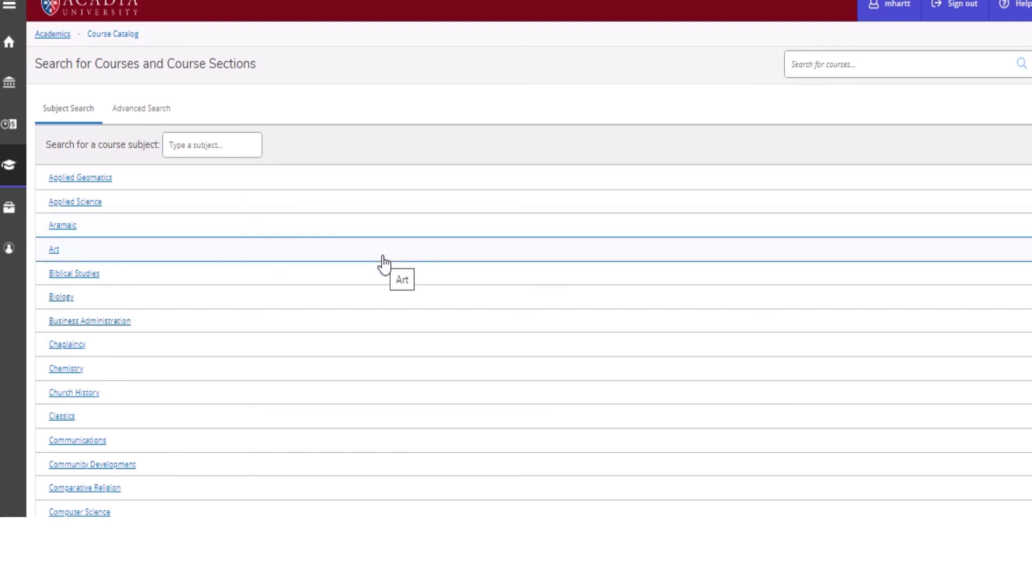
scroll(384, 265, down, 2)
scroll(383, 264, down, 2)
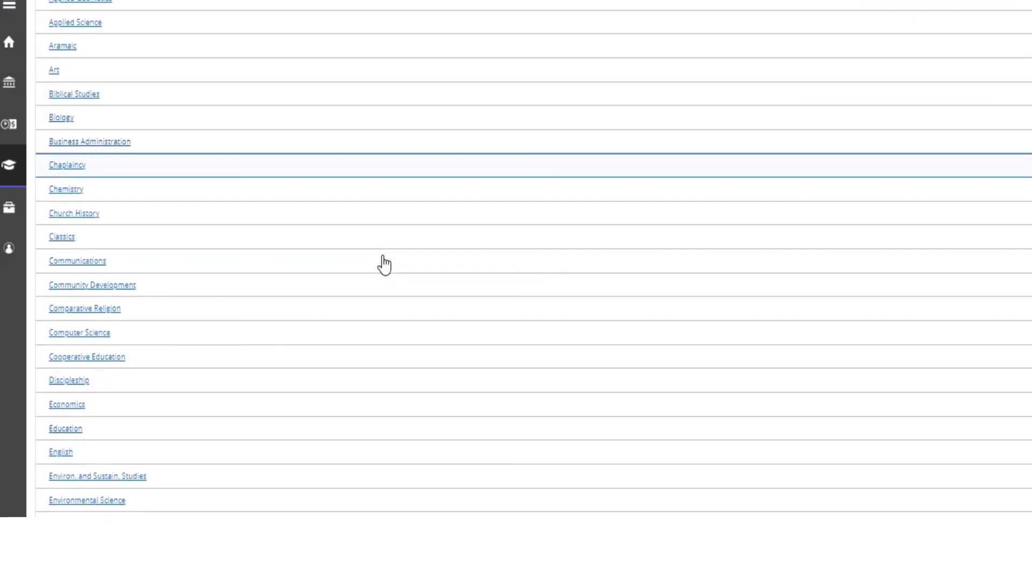
click(88, 140)
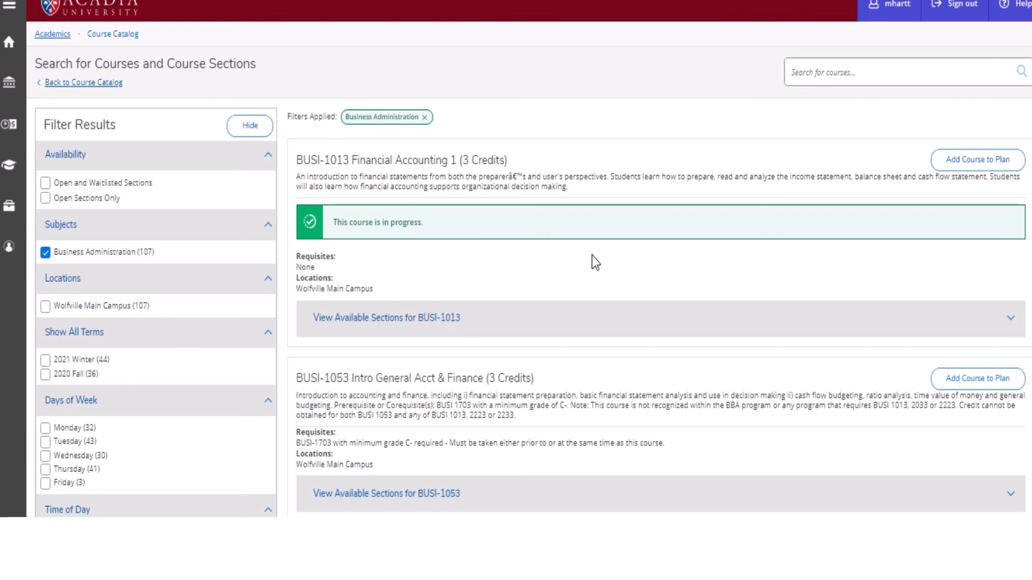
Look through the Business Administration course listings, with their descriptions, requisites, locations and available sections
scroll(592, 256, down, 2)
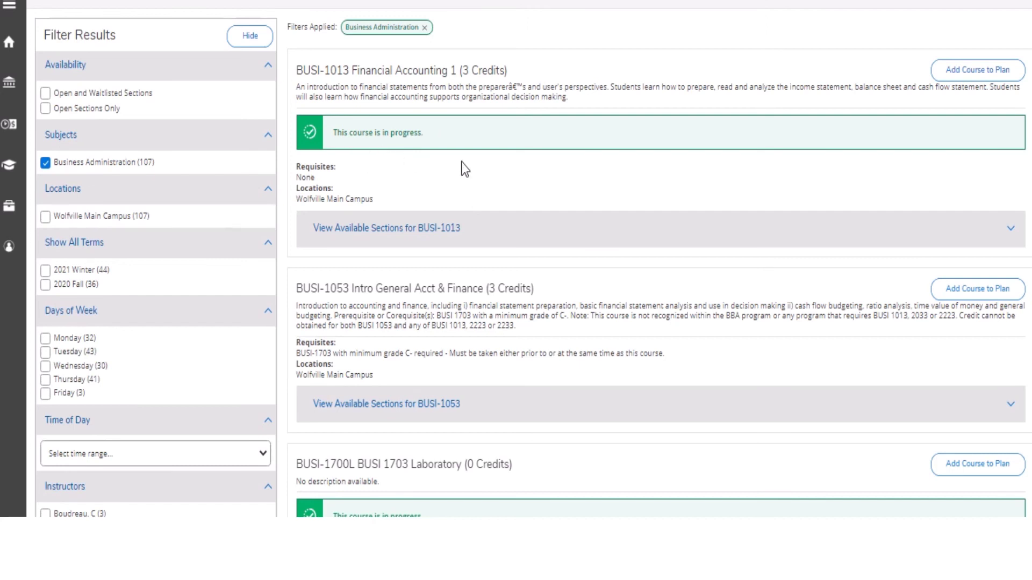
scroll(546, 191, down, 4)
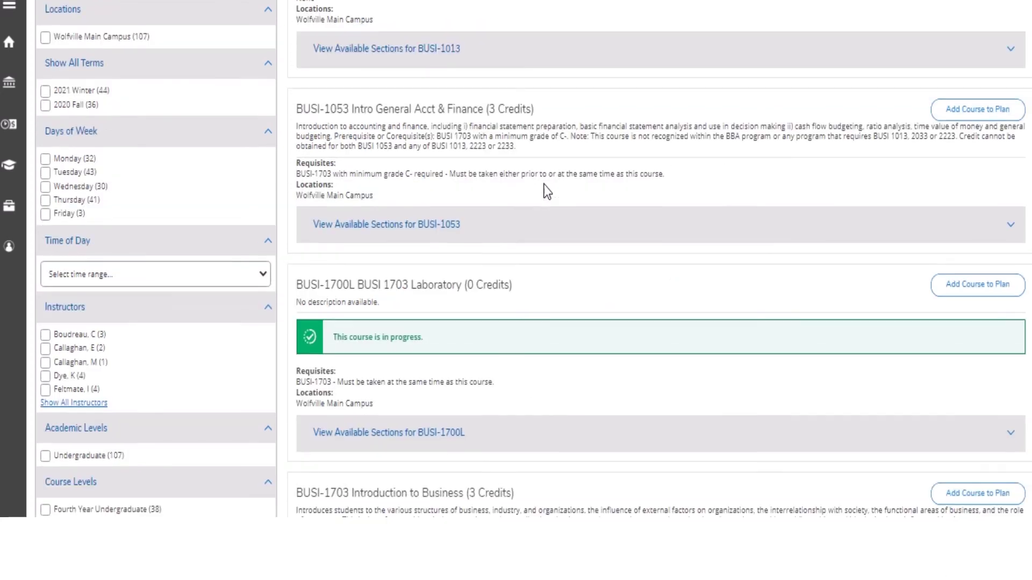
scroll(546, 190, down, 4)
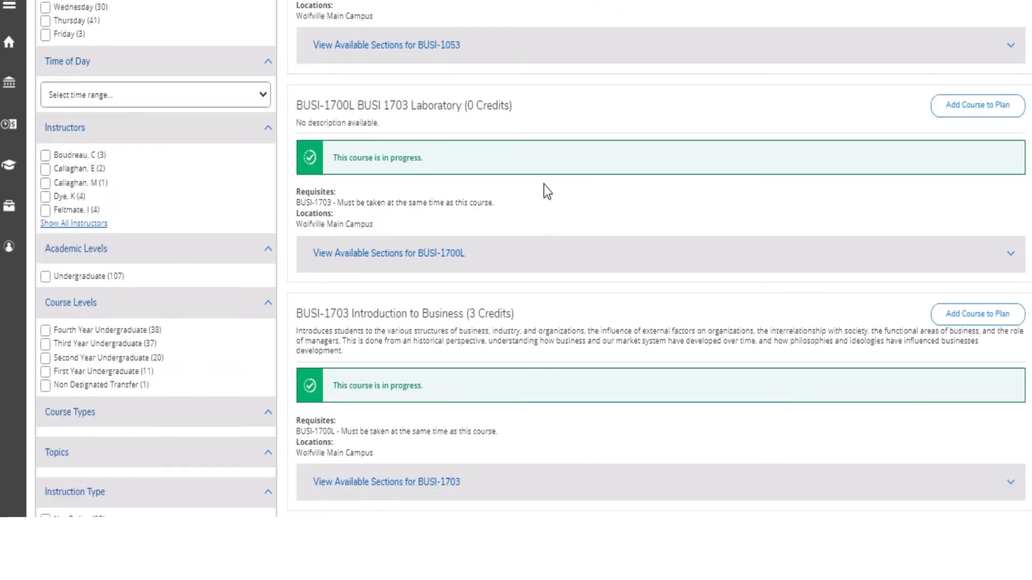
scroll(547, 191, down, 6)
scroll(544, 191, down, 3)
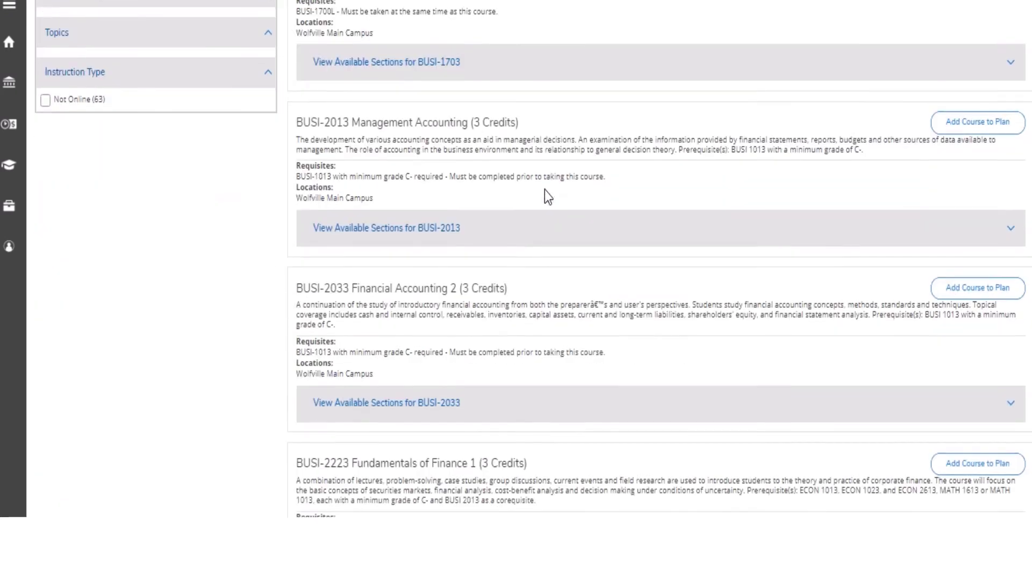
scroll(545, 197, up, 6)
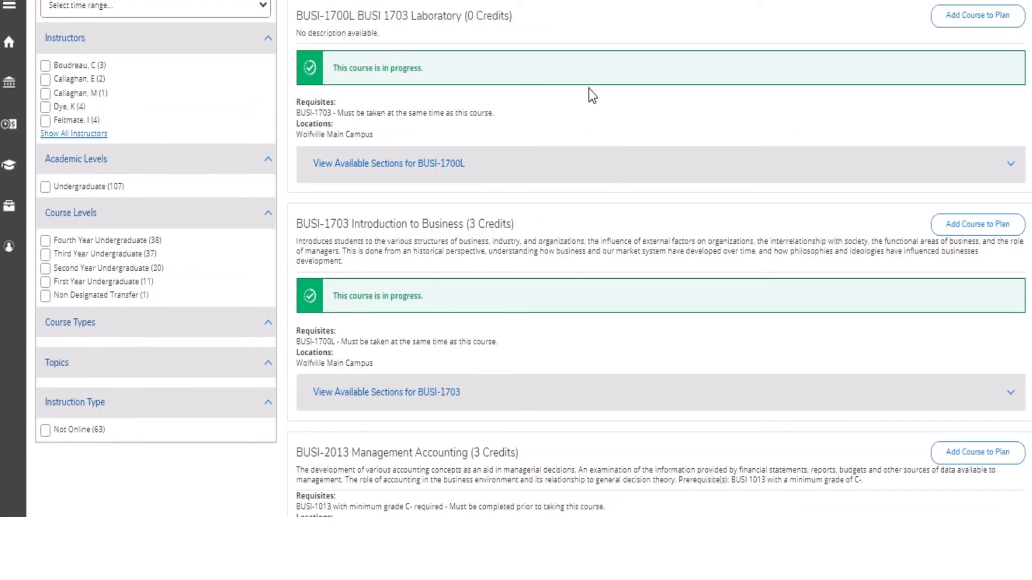
scroll(501, 259, up, 1)
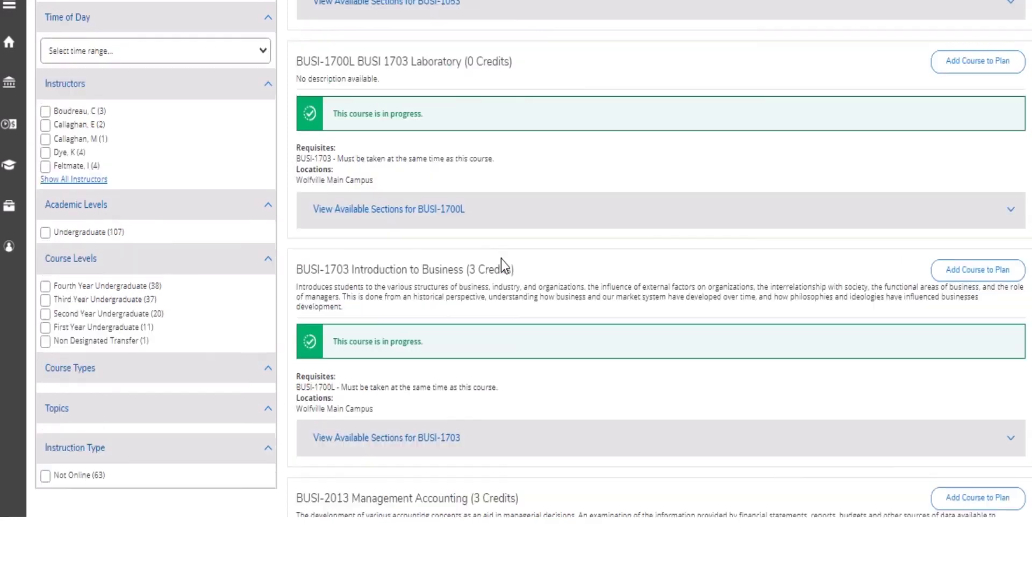
scroll(501, 259, up, 10)
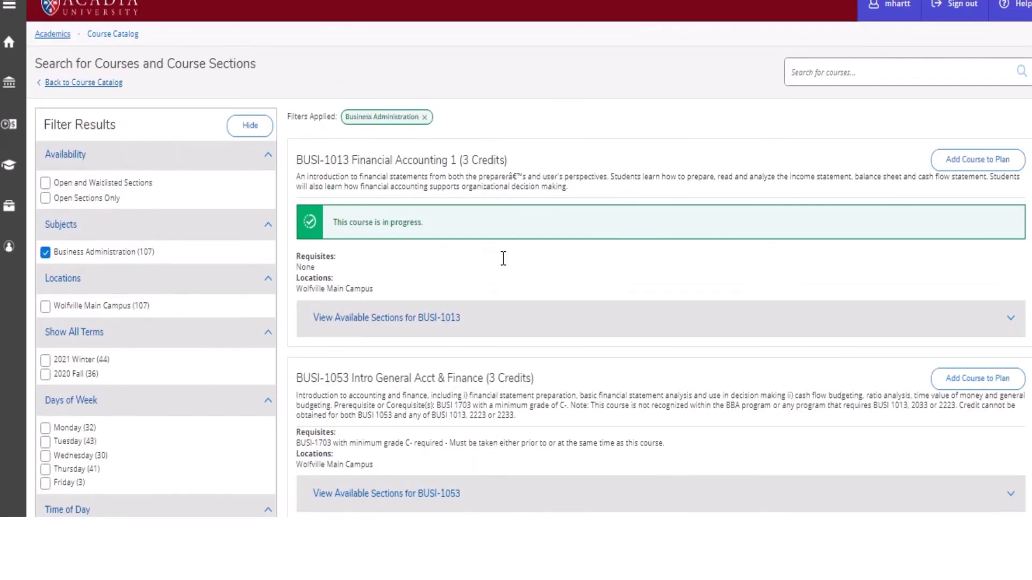
Review the filters available for the course results, from availability and terms to course levels and instruction type
scroll(501, 260, down, 2)
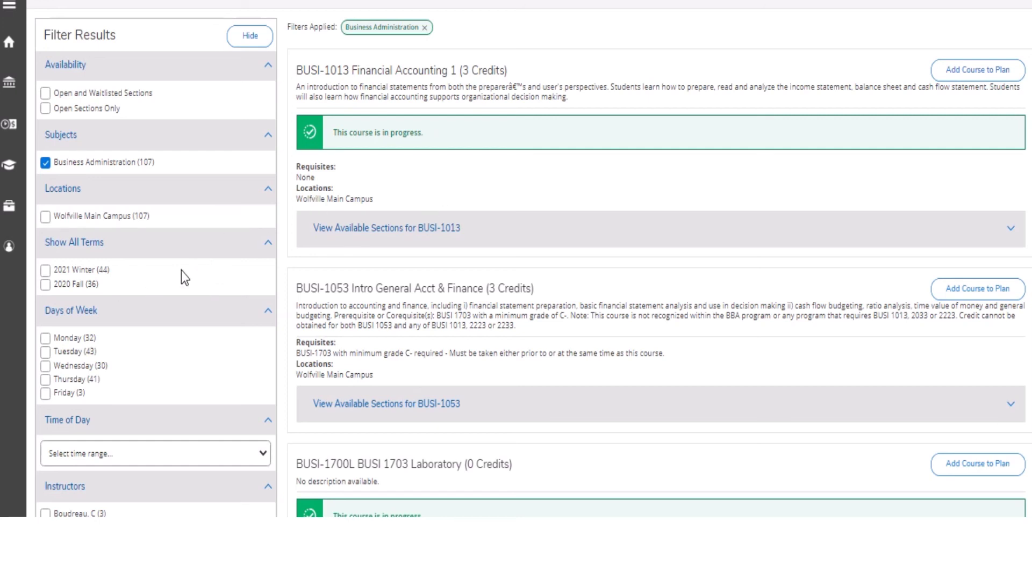
scroll(181, 271, down, 2)
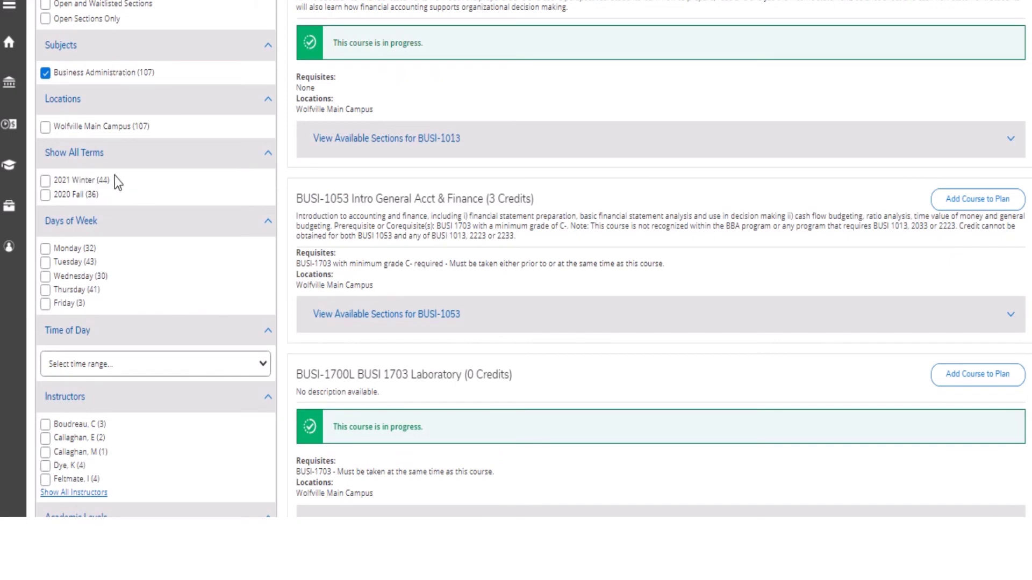
scroll(161, 272, down, 2)
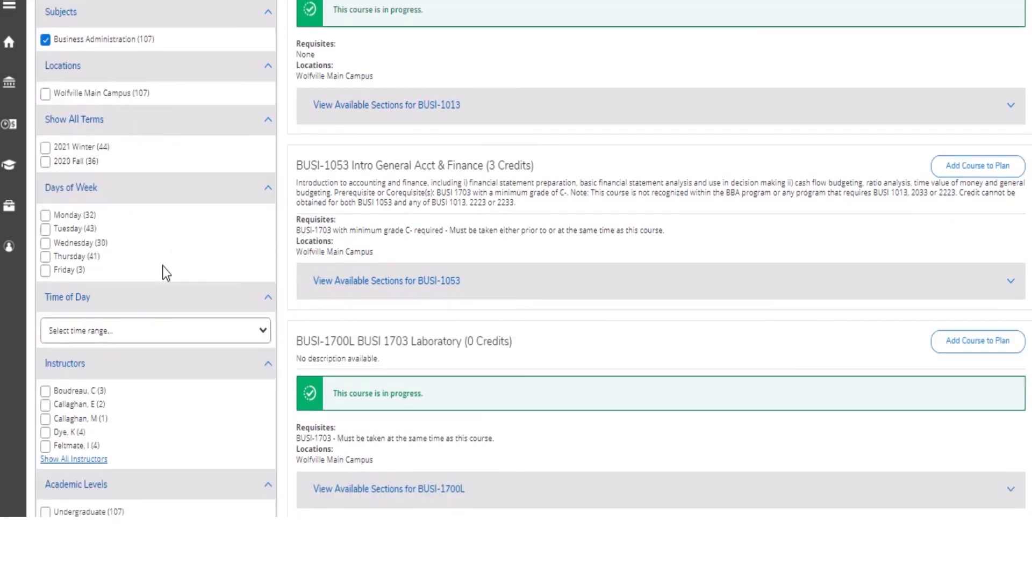
scroll(175, 353, down, 2)
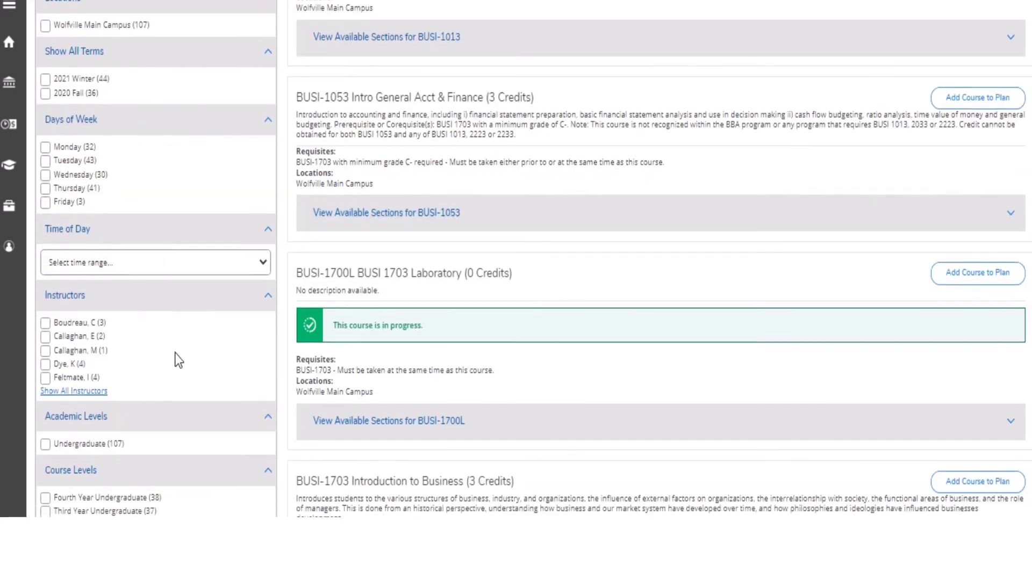
scroll(176, 263, down, 4)
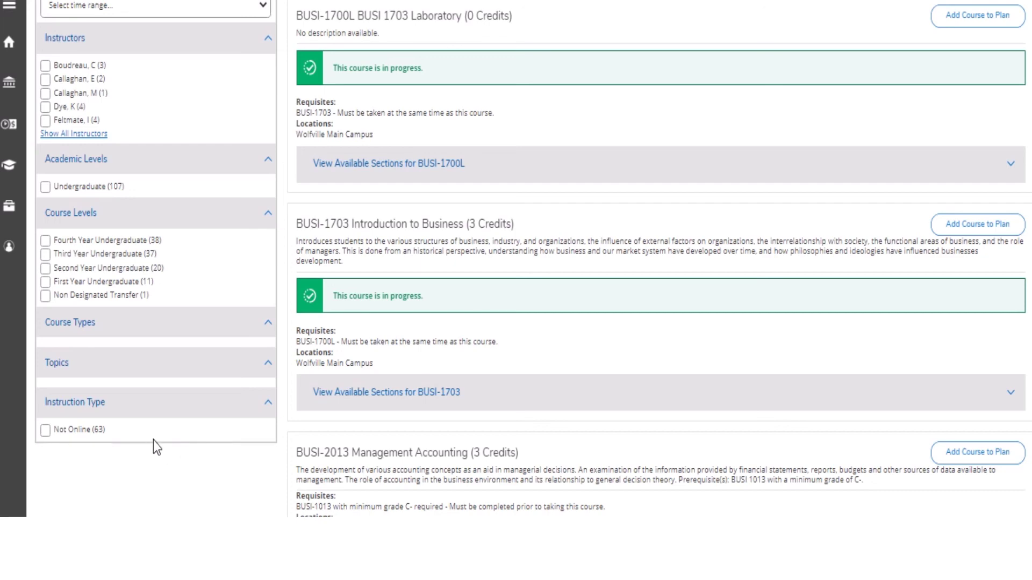
scroll(153, 441, up, 10)
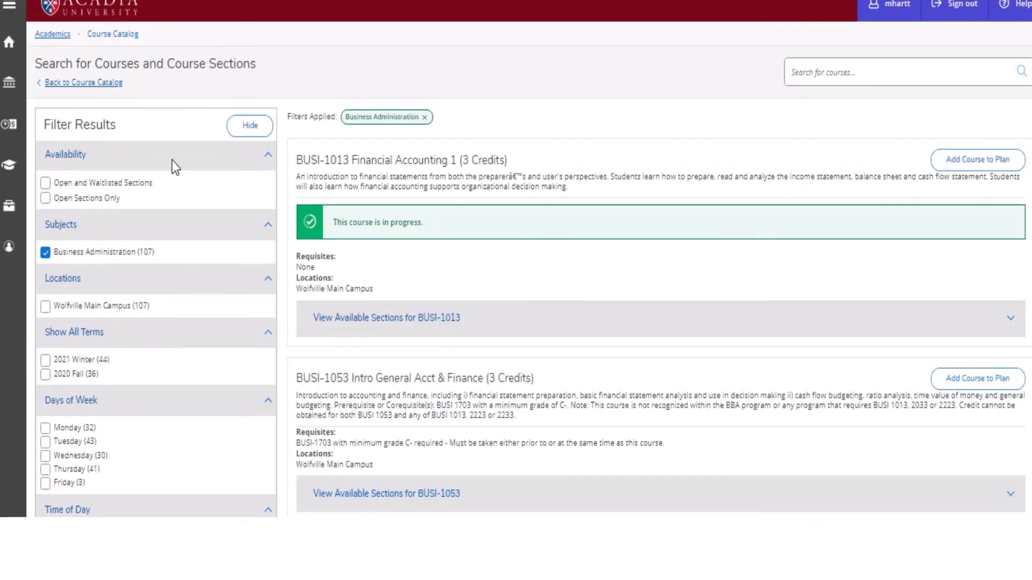
Hide the result filters, go back to the course catalog's subject list and return to the home page
click(247, 127)
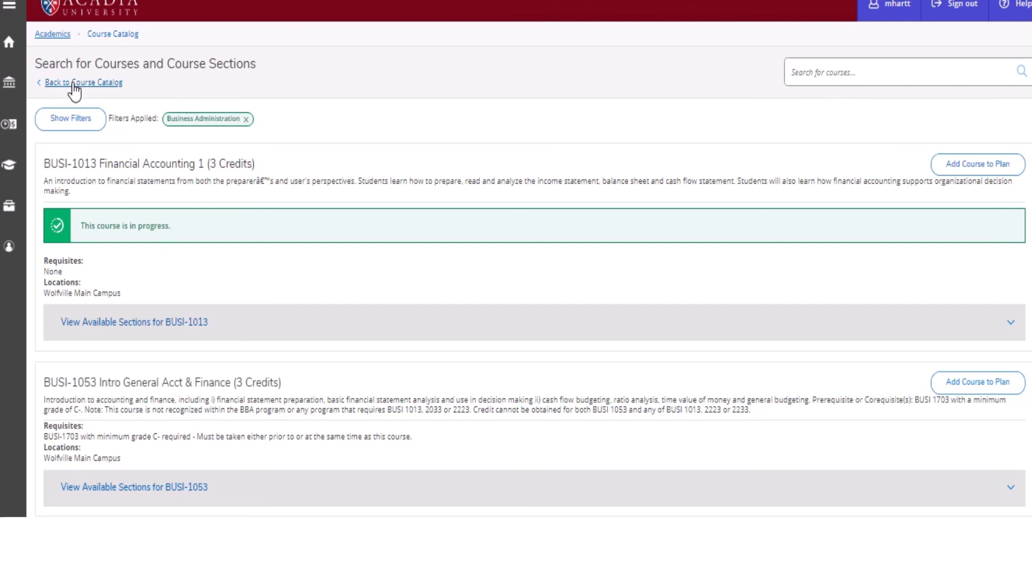
click(74, 83)
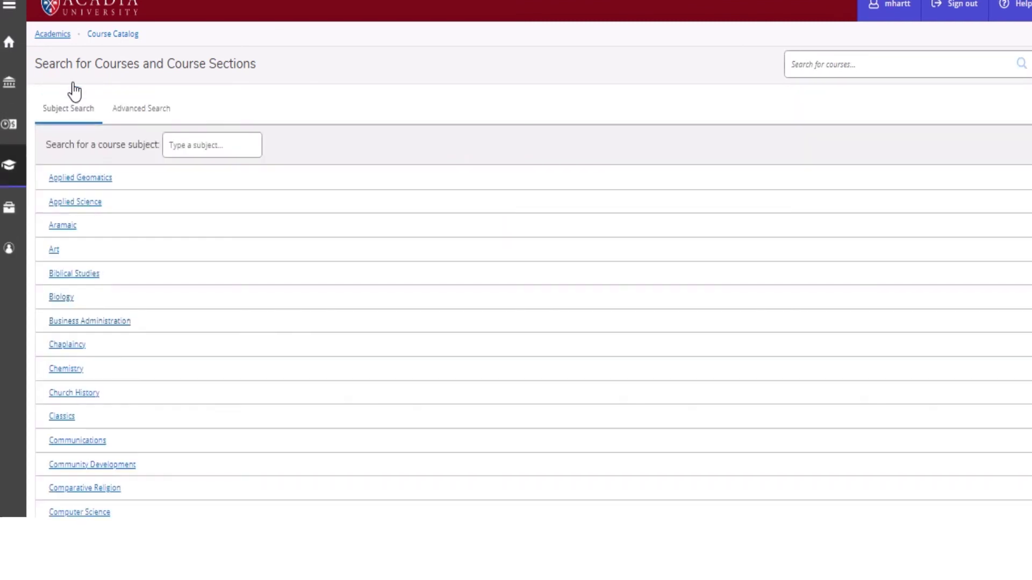
click(12, 44)
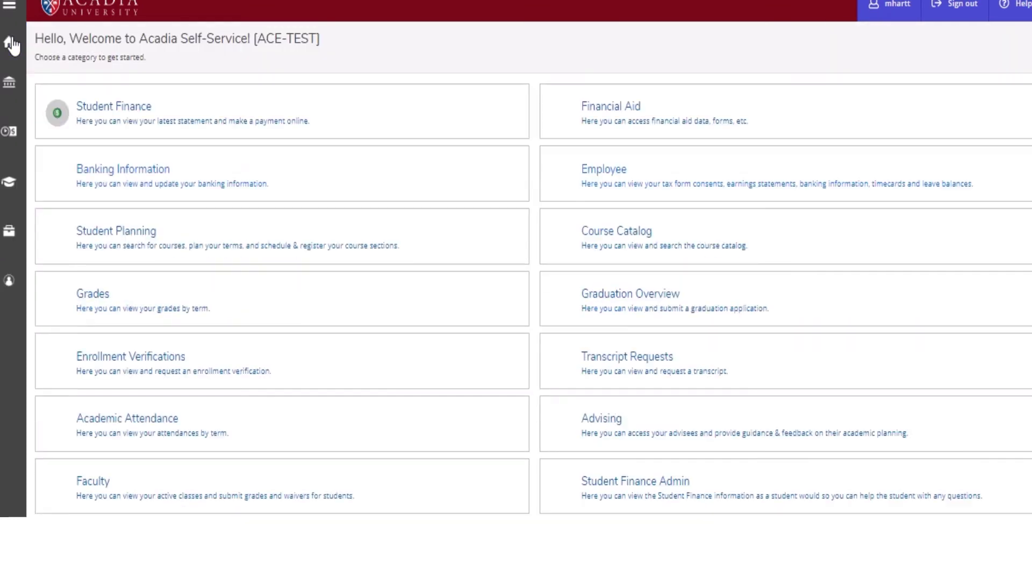